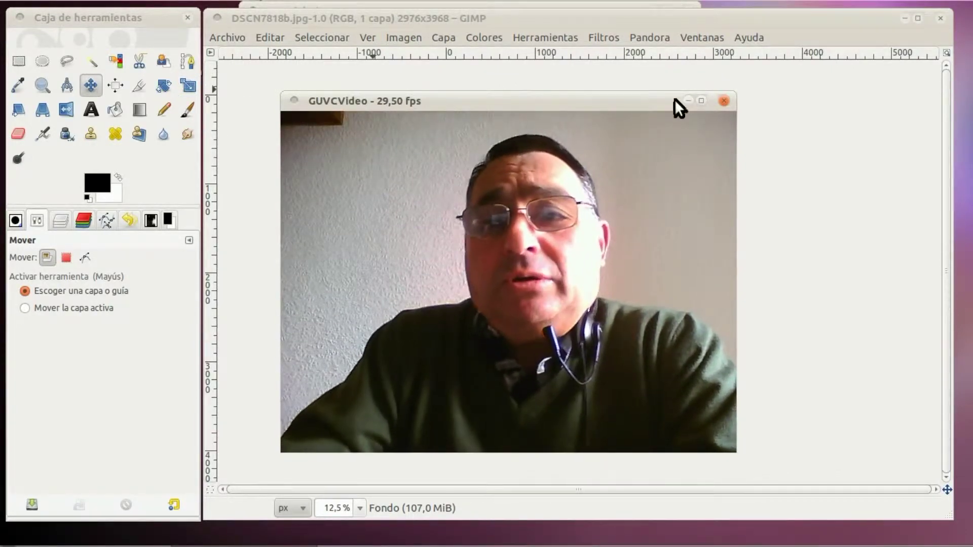
Zoom in and out and scroll around to inspect the wine-cellar photo
{"action": "left_click", "coordinate": [690, 101]}
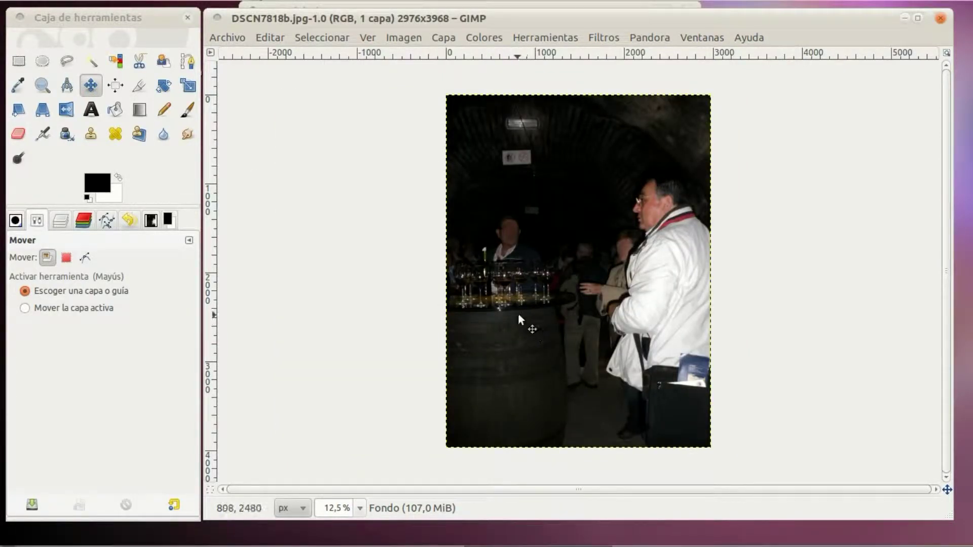
{"action": "key", "text": "plus"}
{"action": "key", "text": "plus"}
{"action": "key", "text": "plus"}
{"action": "scroll", "coordinate": [543, 403], "scroll_direction": "down", "scroll_amount": 5}
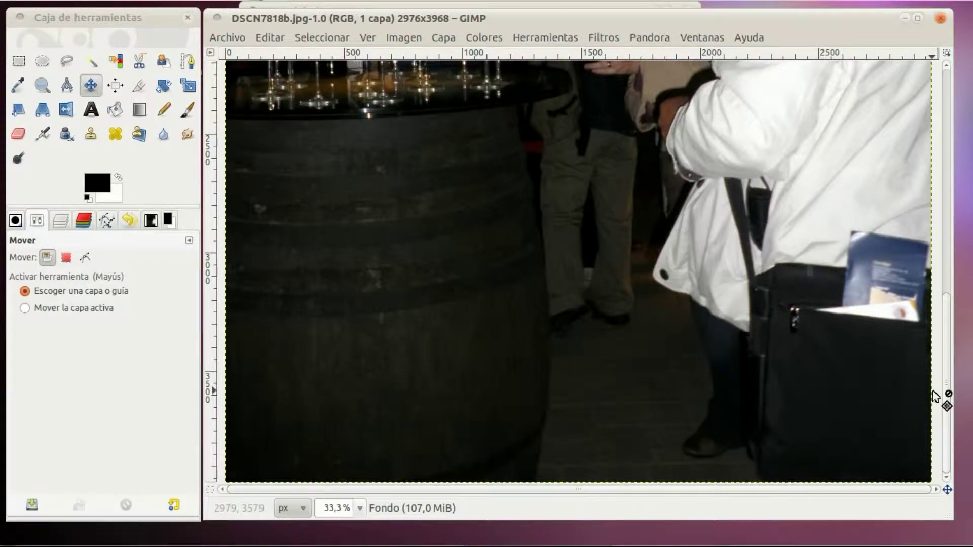
{"action": "mouse_move", "coordinate": [947, 387]}
{"action": "left_mouse_down"}
{"action": "mouse_move", "coordinate": [962, 218]}
{"action": "mouse_move", "coordinate": [967, 239]}
{"action": "left_mouse_up"}
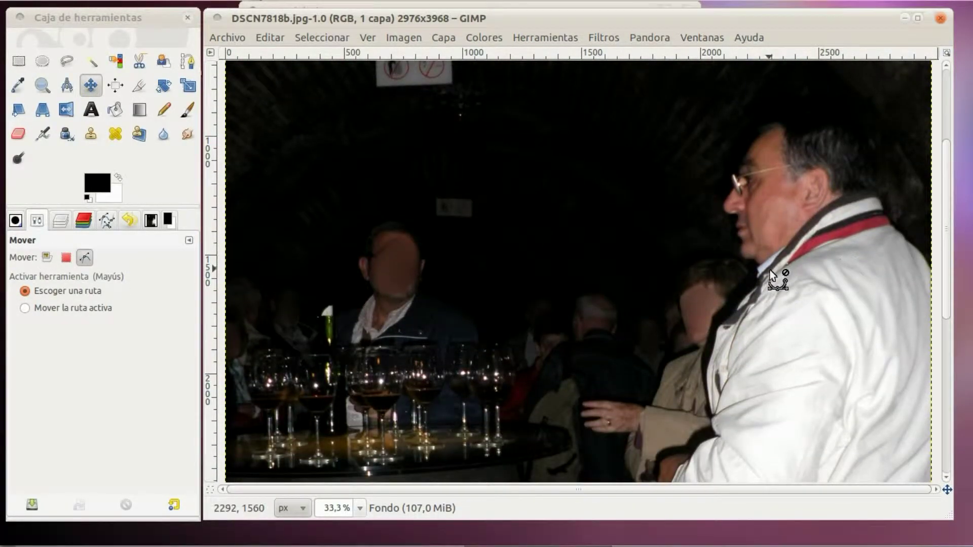
{"action": "key", "text": "minus"}
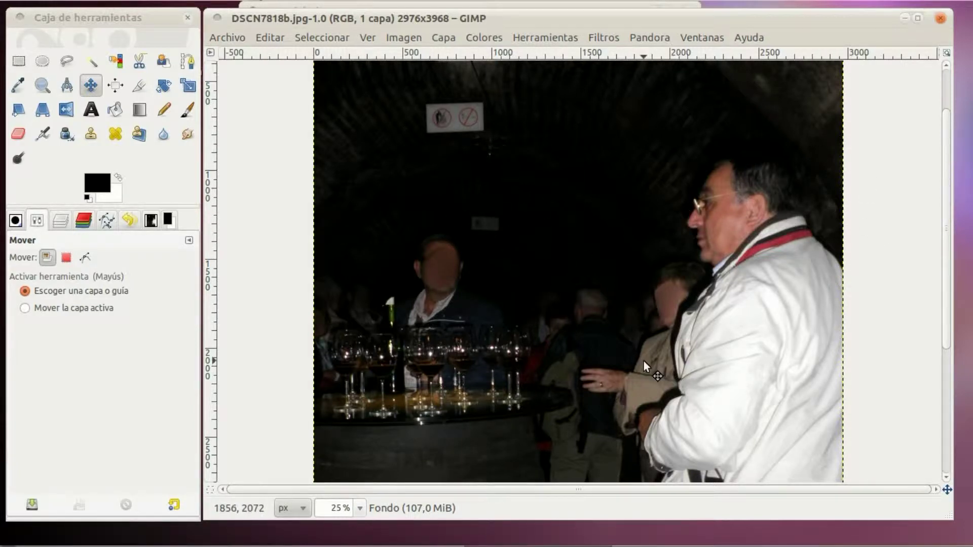
{"action": "key", "text": "shift+m"}
{"action": "scroll", "coordinate": [592, 337], "scroll_direction": "down", "scroll_amount": 2}
{"action": "scroll", "coordinate": [577, 333], "scroll_direction": "up", "scroll_amount": 1}
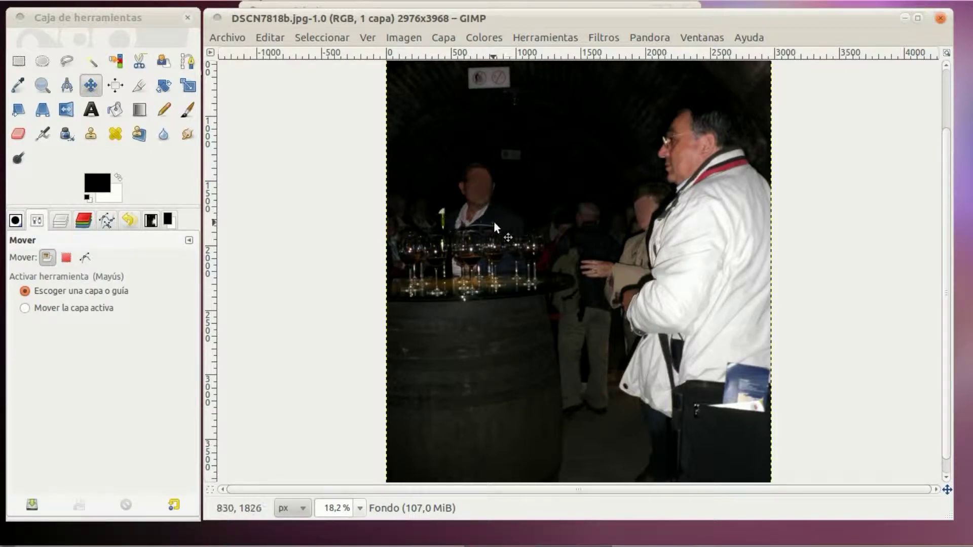
Select the Intelligent Scissors tool and set the view zoom to 33.3%
{"action": "left_click", "coordinate": [138, 63]}
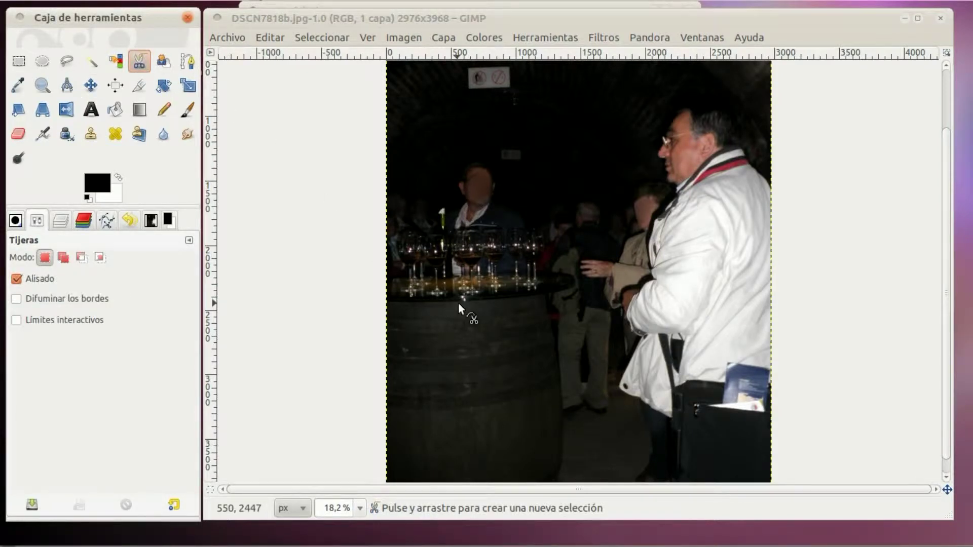
{"action": "key", "text": "plus"}
{"action": "key", "text": "plus"}
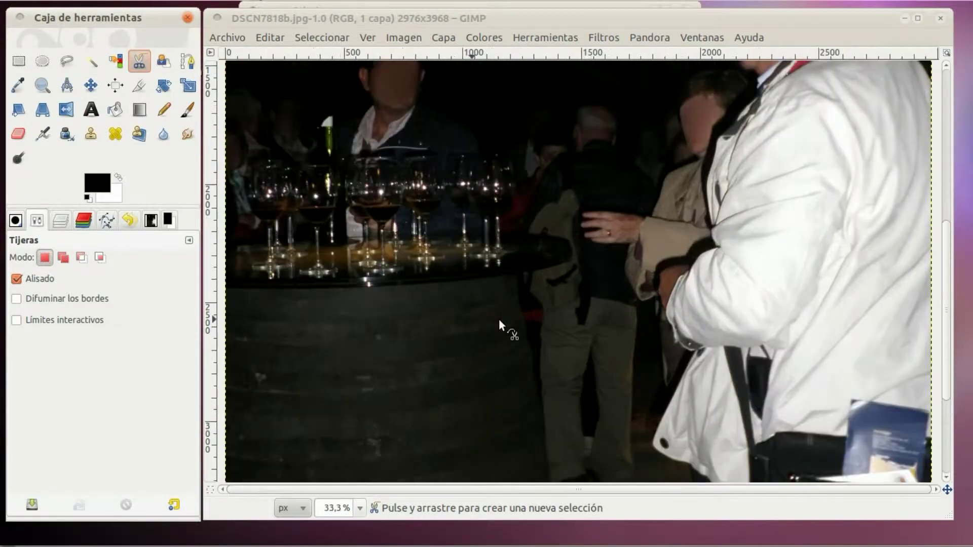
{"action": "key", "text": "plus"}
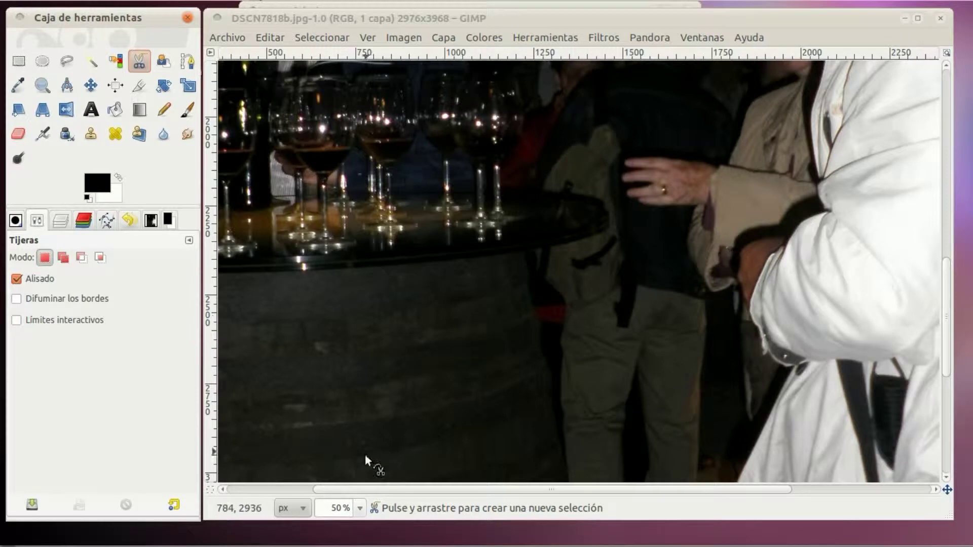
{"action": "left_click", "coordinate": [359, 508]}
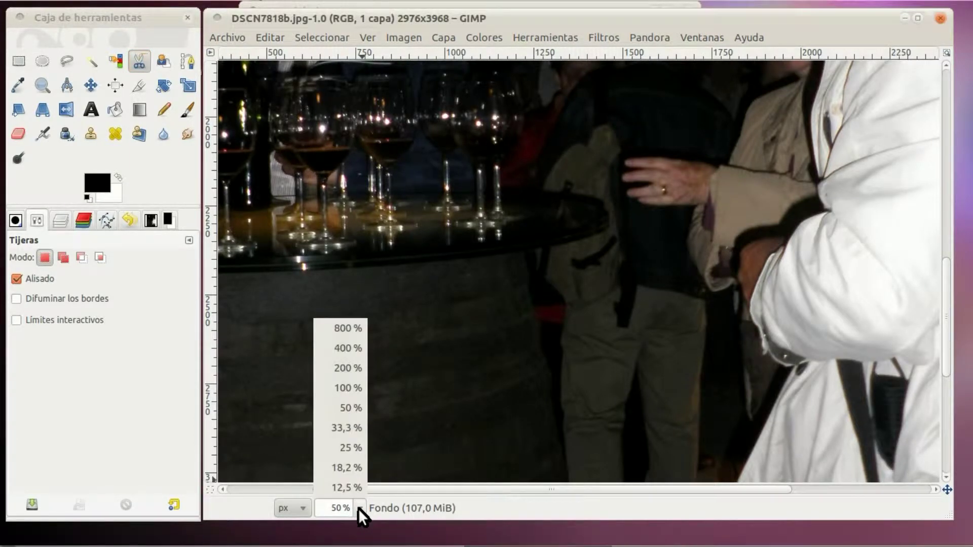
{"action": "left_click", "coordinate": [342, 429]}
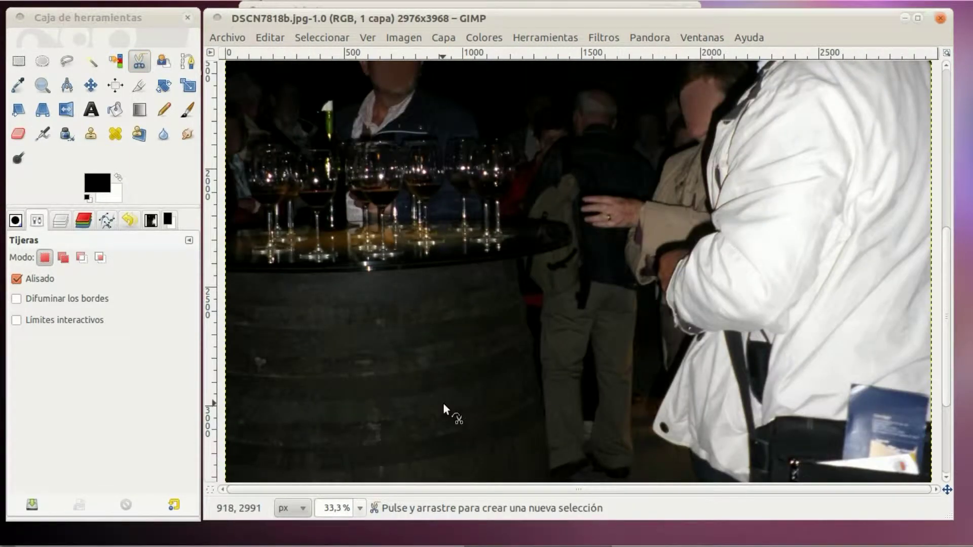
Scroll down to the man's feet and place the outline's first point there
{"action": "key", "text": "ctrl"}
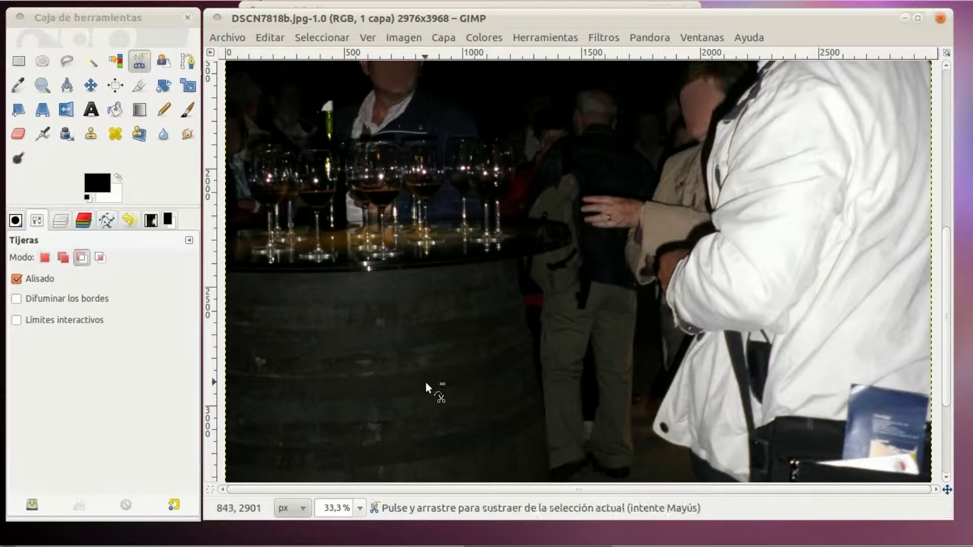
{"action": "scroll", "coordinate": [425, 381], "scroll_direction": "down", "scroll_amount": 1}
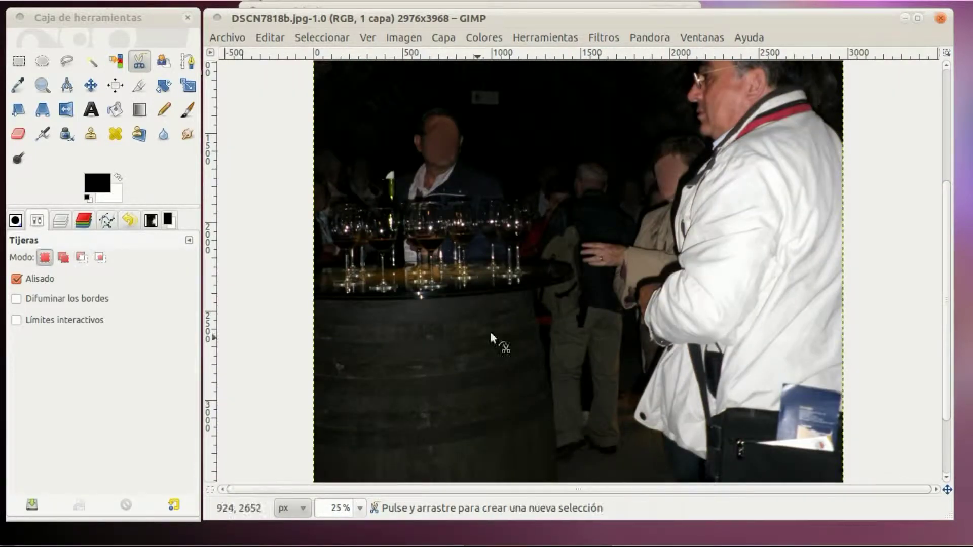
{"action": "scroll", "coordinate": [578, 327], "scroll_direction": "up", "scroll_amount": 1}
{"action": "scroll", "coordinate": [577, 328], "scroll_direction": "up", "scroll_amount": 1}
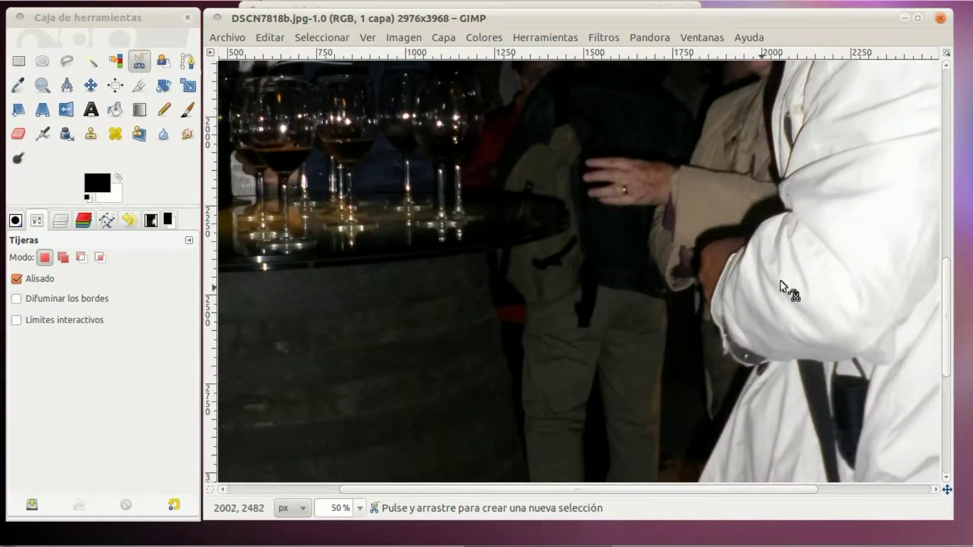
{"action": "left_click_drag", "start_coordinate": [943, 320], "coordinate": [942, 458]}
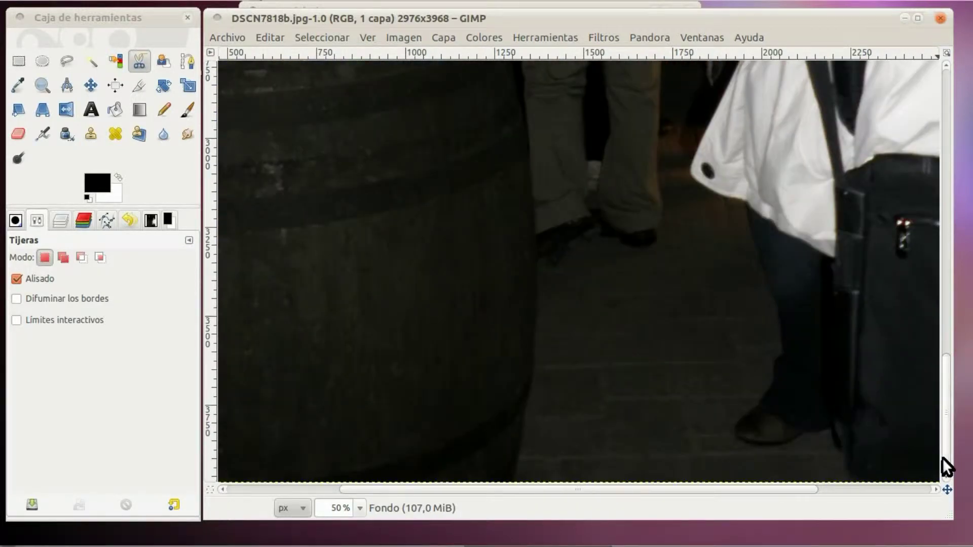
{"action": "left_click", "coordinate": [847, 475]}
Trace the Scissors outline up the man's leg to the coat hem
{"action": "left_click", "coordinate": [844, 424]}
{"action": "left_click", "coordinate": [824, 409]}
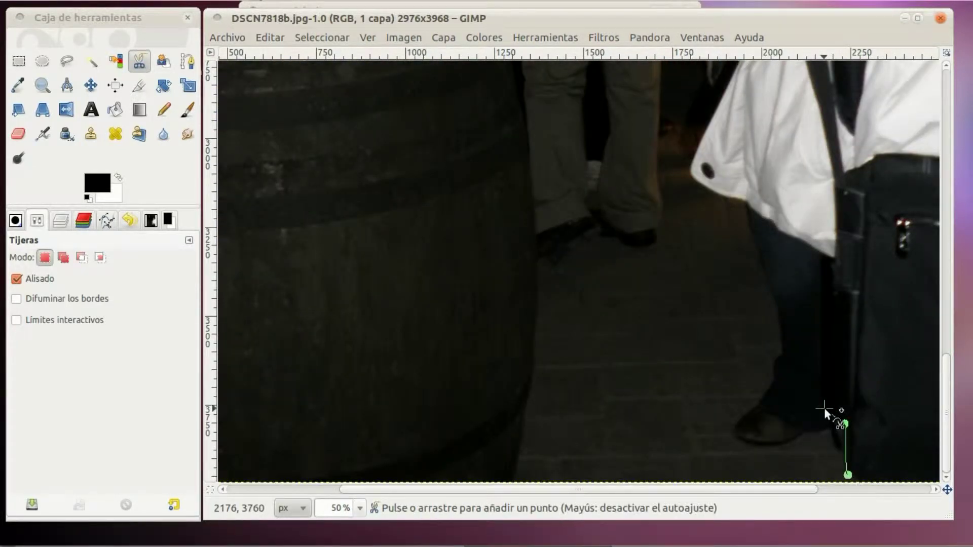
{"action": "left_click", "coordinate": [826, 334]}
{"action": "left_click", "coordinate": [832, 284]}
{"action": "left_click", "coordinate": [832, 258]}
Follow the coat's lower edge up and left, then turn off Alisado (antialiasing)
{"action": "left_click", "coordinate": [784, 232]}
{"action": "left_click", "coordinate": [747, 203]}
{"action": "left_click", "coordinate": [710, 187]}
{"action": "left_click", "coordinate": [690, 173]}
{"action": "left_click", "coordinate": [720, 107]}
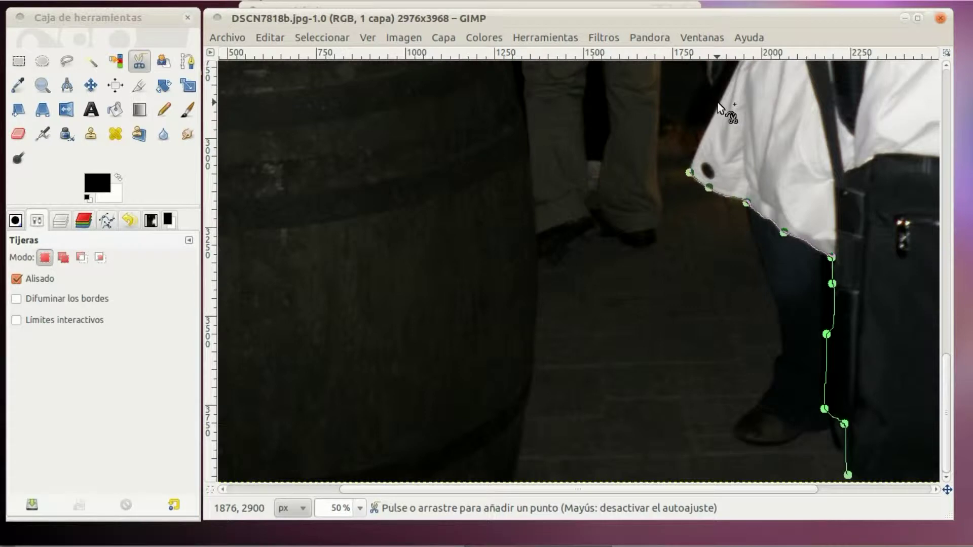
{"action": "left_click", "coordinate": [736, 65]}
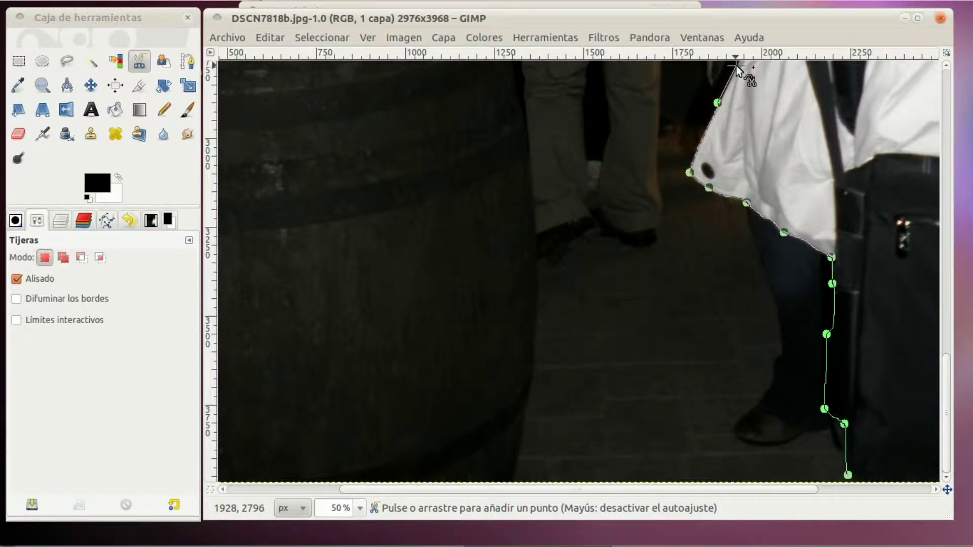
{"action": "left_click", "coordinate": [22, 277]}
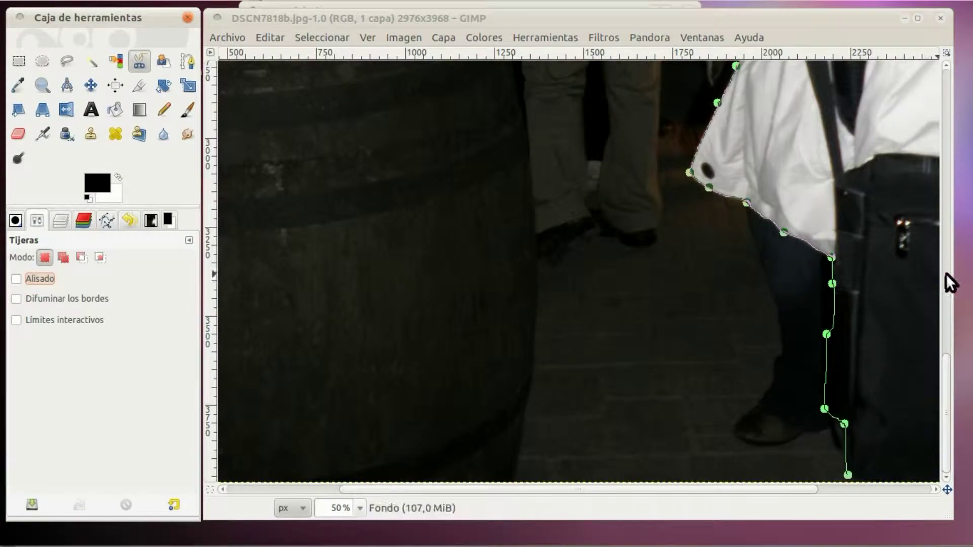
Trace the outline up the coat edge, around the man's hand and along the sleeve
{"action": "left_click_drag", "start_coordinate": [944, 387], "coordinate": [935, 284]}
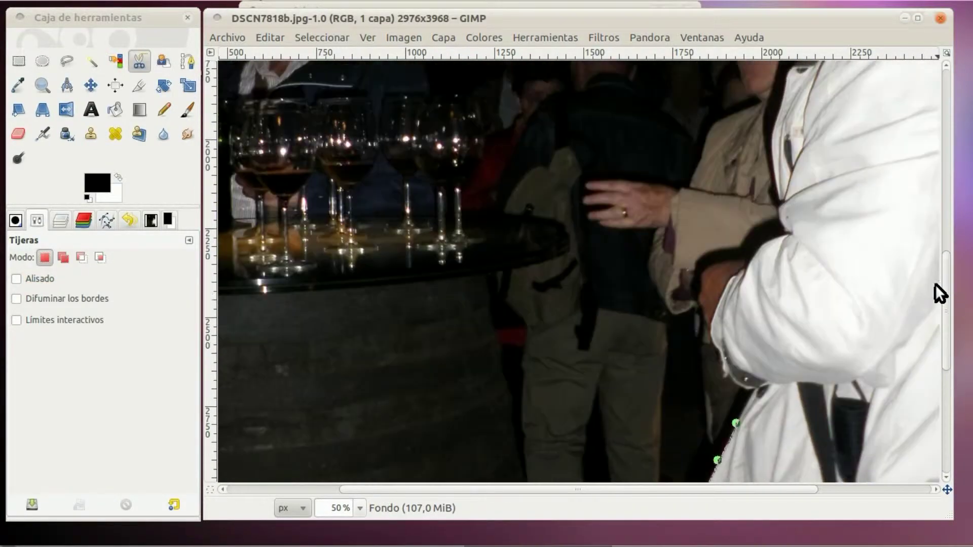
{"action": "left_click", "coordinate": [752, 389]}
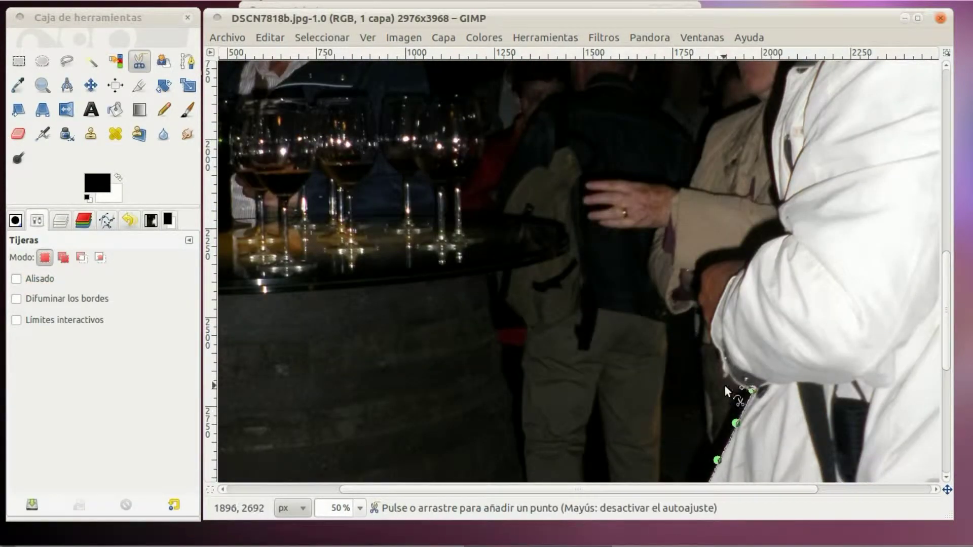
{"action": "left_click", "coordinate": [729, 376]}
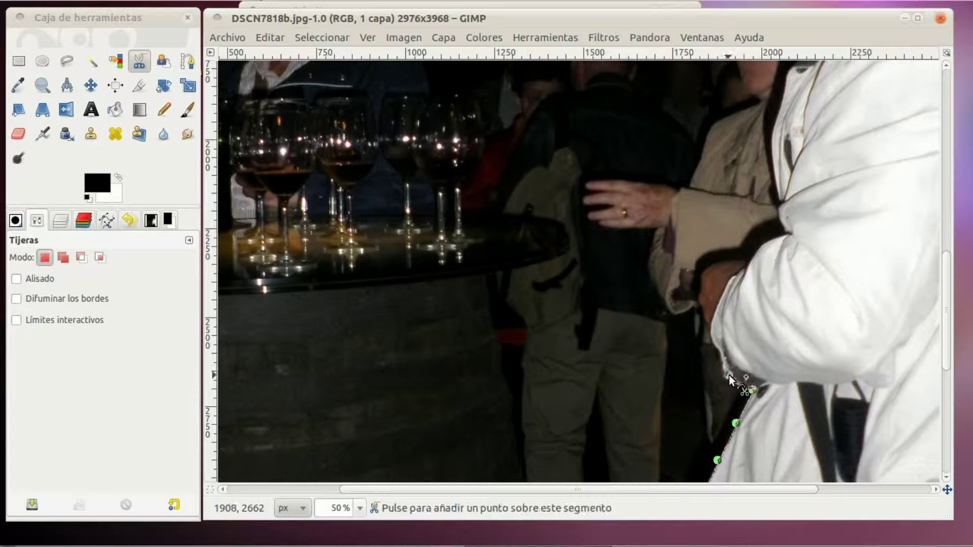
{"action": "left_click", "coordinate": [717, 349]}
{"action": "left_click", "coordinate": [713, 317]}
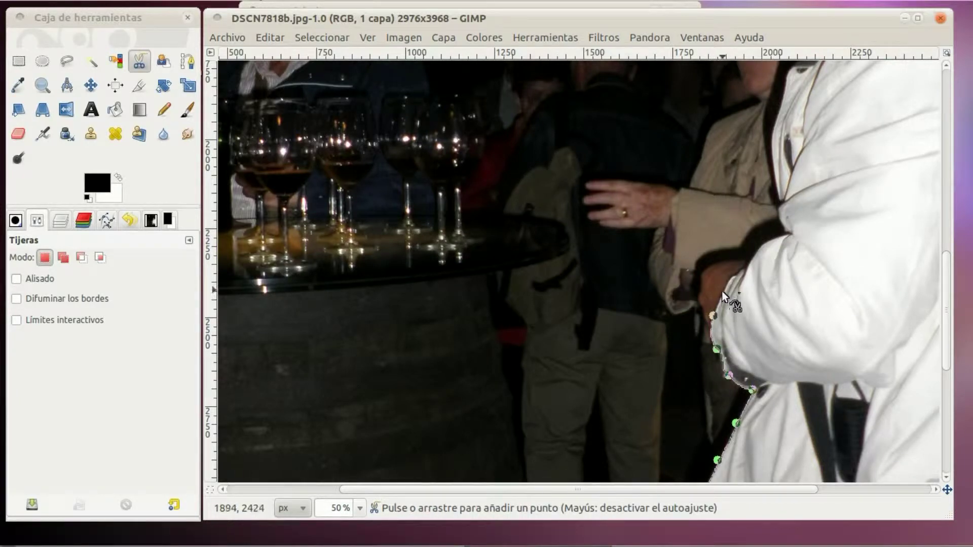
{"action": "left_click", "coordinate": [702, 308]}
{"action": "left_click", "coordinate": [700, 286]}
{"action": "left_click", "coordinate": [700, 270]}
{"action": "left_click", "coordinate": [715, 263]}
{"action": "left_click", "coordinate": [745, 260]}
Continue the outline up the coat's front toward the collar
{"action": "left_click_drag", "start_coordinate": [944, 340], "coordinate": [944, 289]}
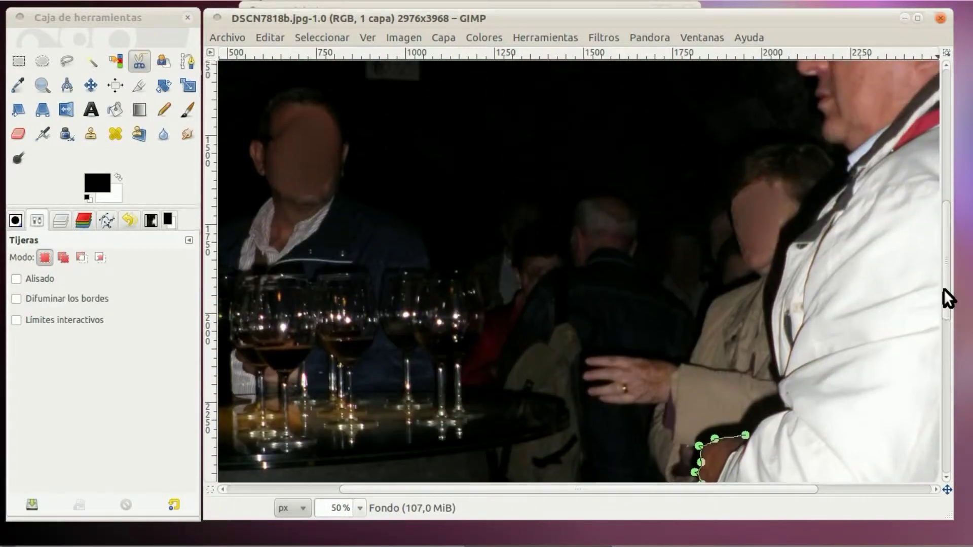
{"action": "left_click", "coordinate": [784, 409]}
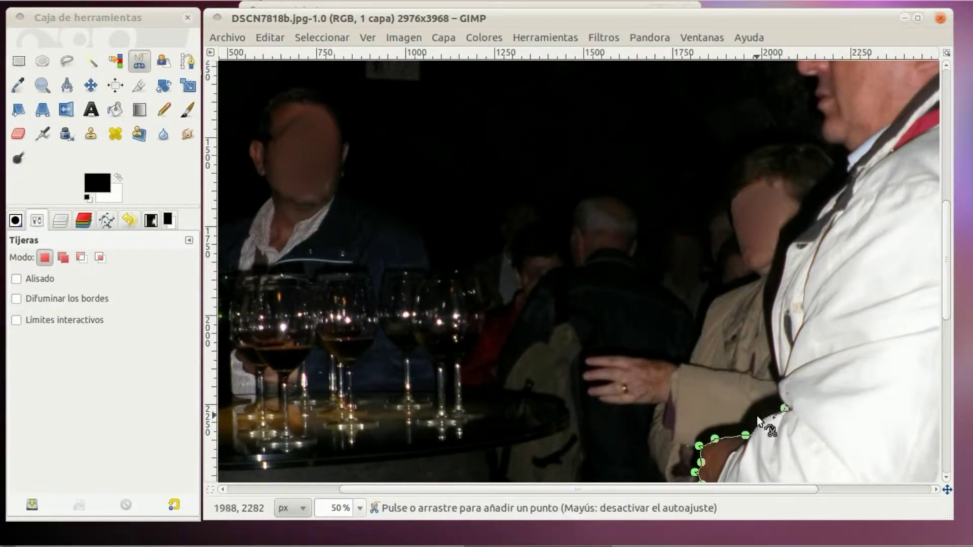
{"action": "left_click", "coordinate": [774, 364]}
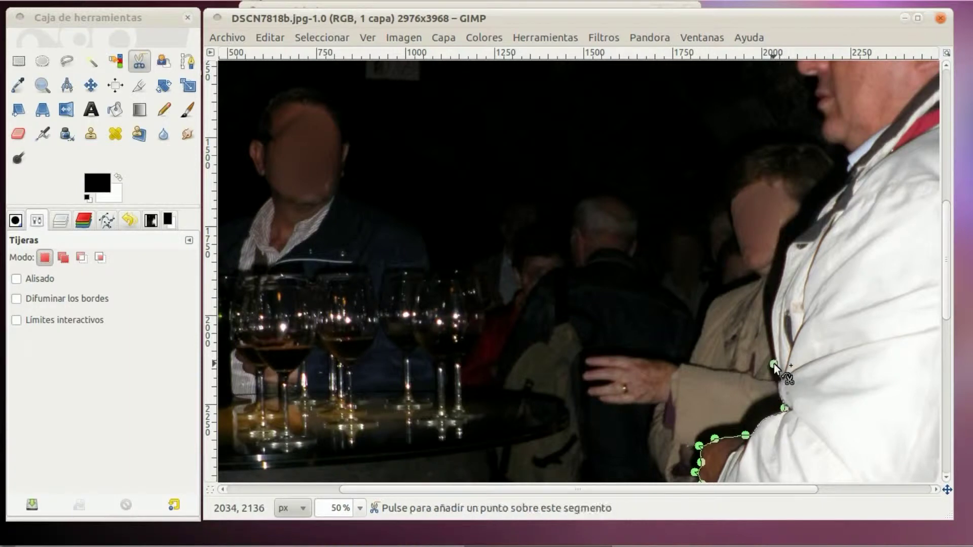
{"action": "left_click", "coordinate": [762, 304]}
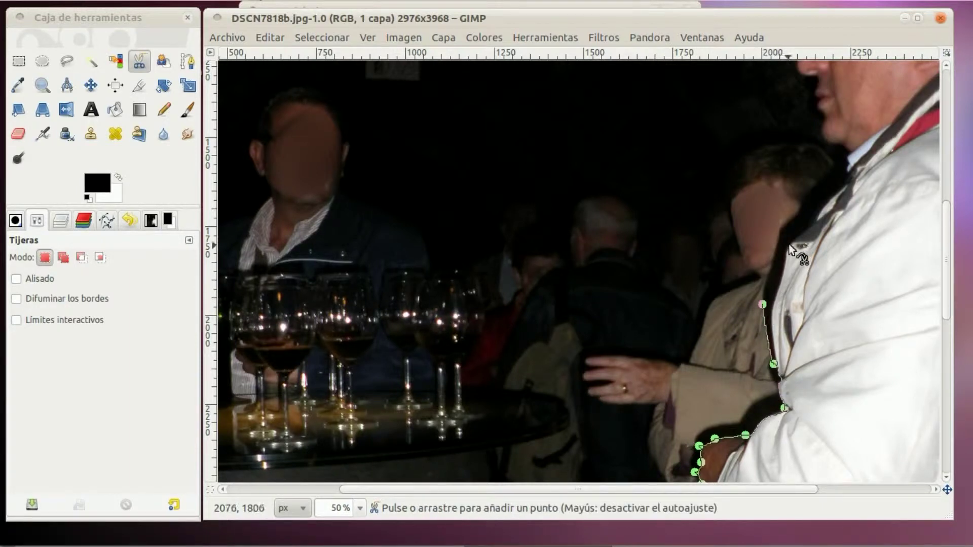
{"action": "left_click", "coordinate": [782, 226]}
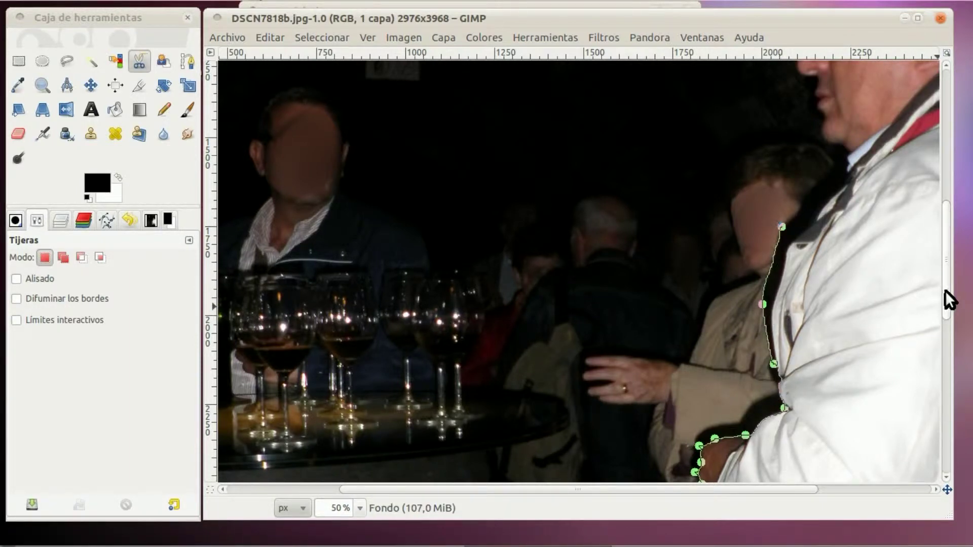
{"action": "left_click_drag", "start_coordinate": [945, 290], "coordinate": [950, 249]}
{"action": "left_click", "coordinate": [807, 334]}
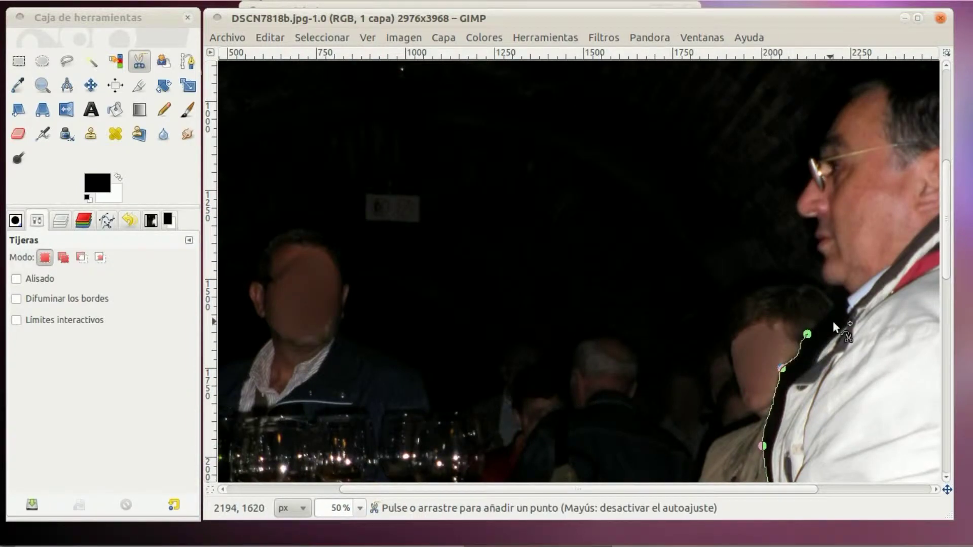
Outline the collar, neck and chin, adjusting points to hug the curves
{"action": "left_click", "coordinate": [848, 293]}
{"action": "left_click_drag", "start_coordinate": [848, 328], "coordinate": [828, 313]}
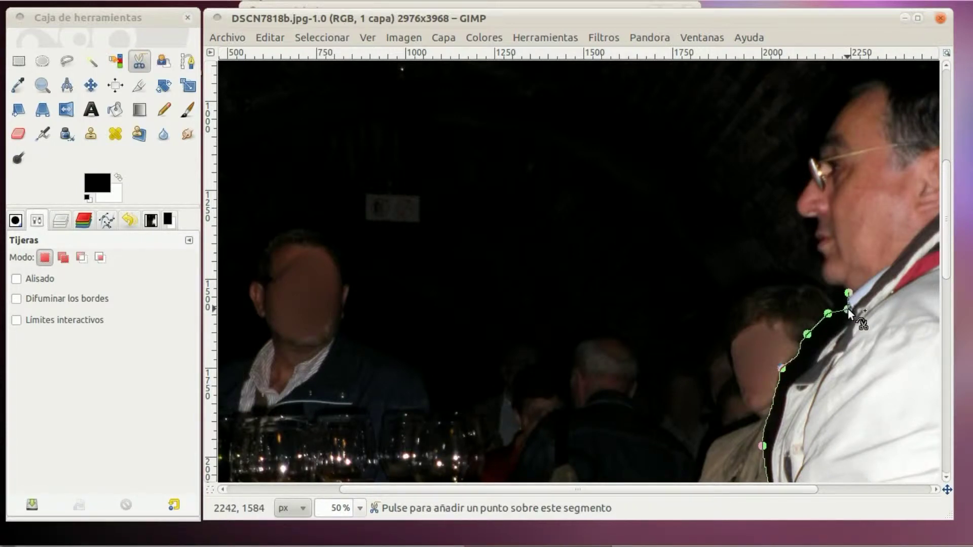
{"action": "left_click", "coordinate": [839, 303]}
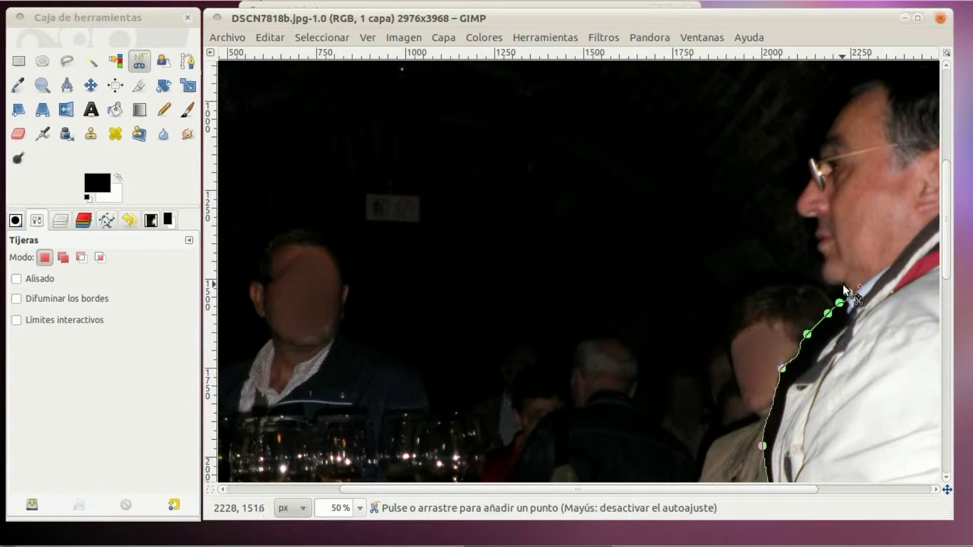
{"action": "left_click", "coordinate": [844, 284]}
{"action": "left_click", "coordinate": [826, 284]}
{"action": "left_click", "coordinate": [825, 259]}
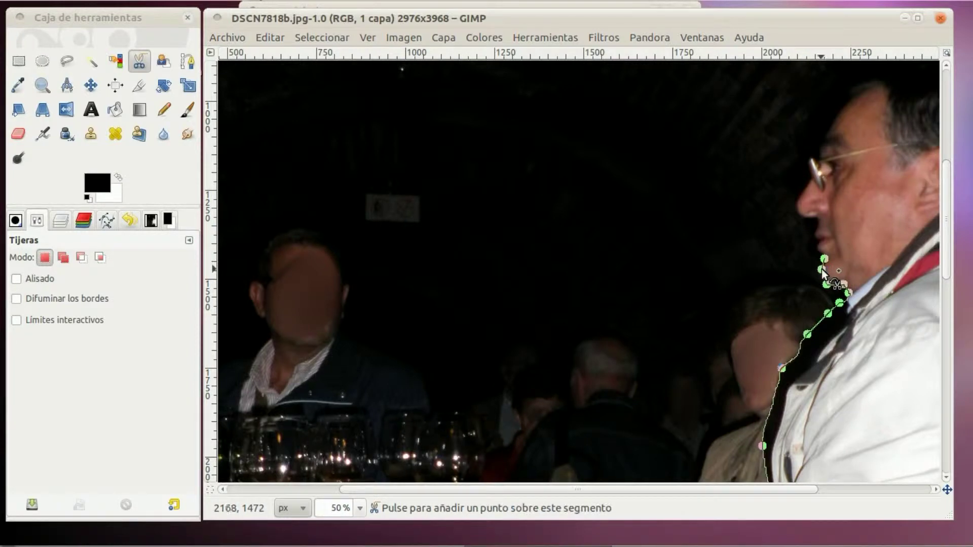
{"action": "left_click", "coordinate": [822, 269]}
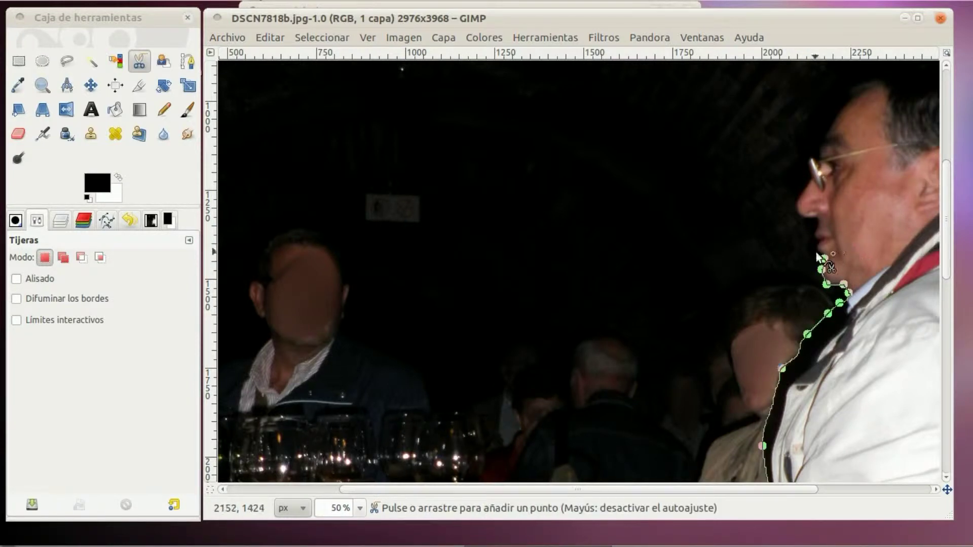
{"action": "left_click", "coordinate": [819, 248]}
Extend the outline past the mouth, nose and up past the glasses
{"action": "scroll", "coordinate": [803, 305], "scroll_direction": "up", "scroll_amount": 1, "text": "ctrl"}
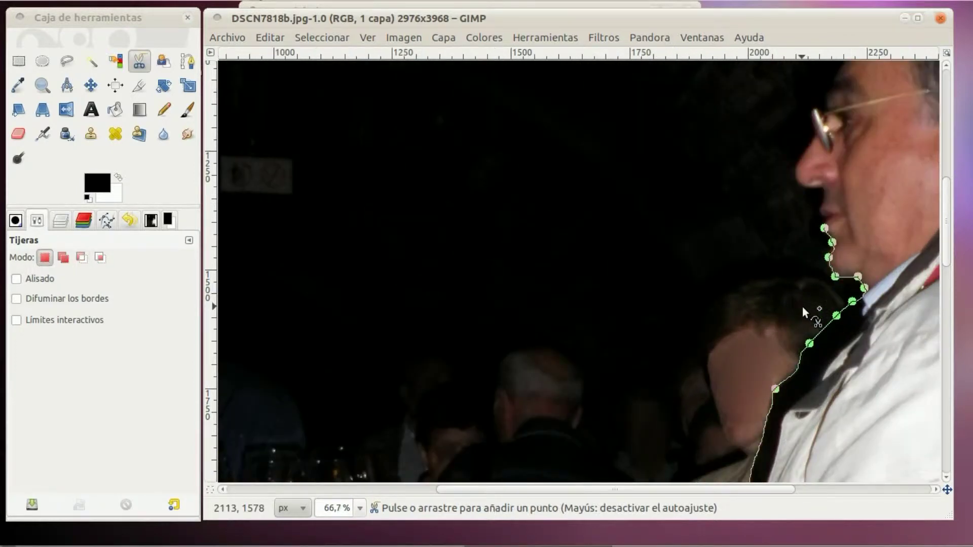
{"action": "left_click", "coordinate": [819, 207]}
{"action": "left_click", "coordinate": [822, 184]}
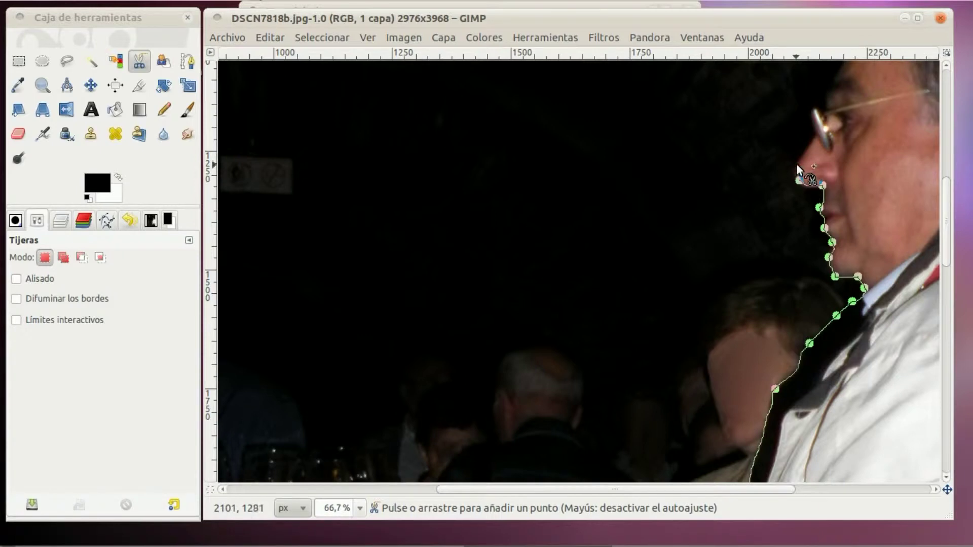
{"action": "left_click", "coordinate": [797, 160]}
{"action": "left_click", "coordinate": [815, 136]}
{"action": "left_click", "coordinate": [814, 106]}
{"action": "left_click", "coordinate": [824, 110]}
{"action": "left_click", "coordinate": [829, 87]}
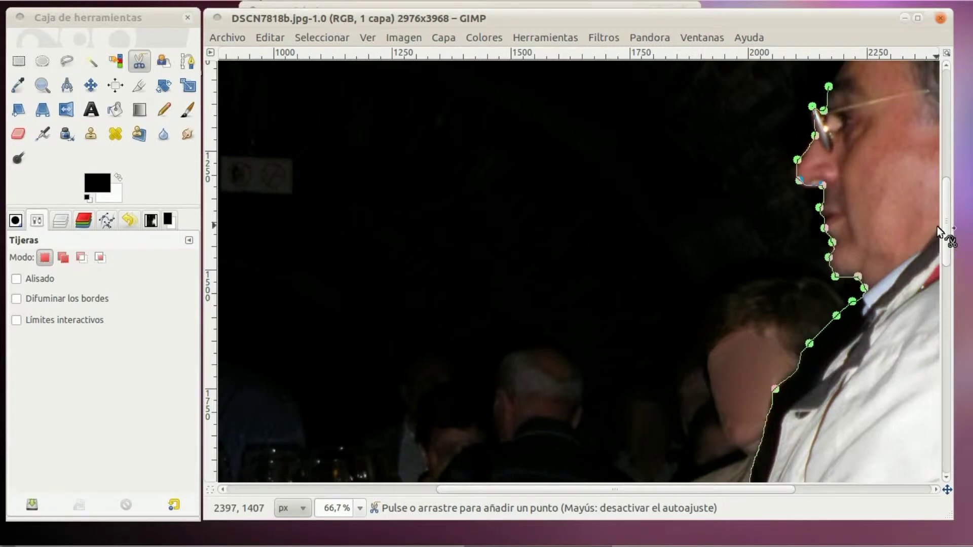
Trace the outline up the forehead to the top of the head
{"action": "mouse_move", "coordinate": [944, 230]}
{"action": "left_mouse_down"}
{"action": "mouse_move", "coordinate": [948, 169]}
{"action": "mouse_move", "coordinate": [947, 180]}
{"action": "left_mouse_up"}
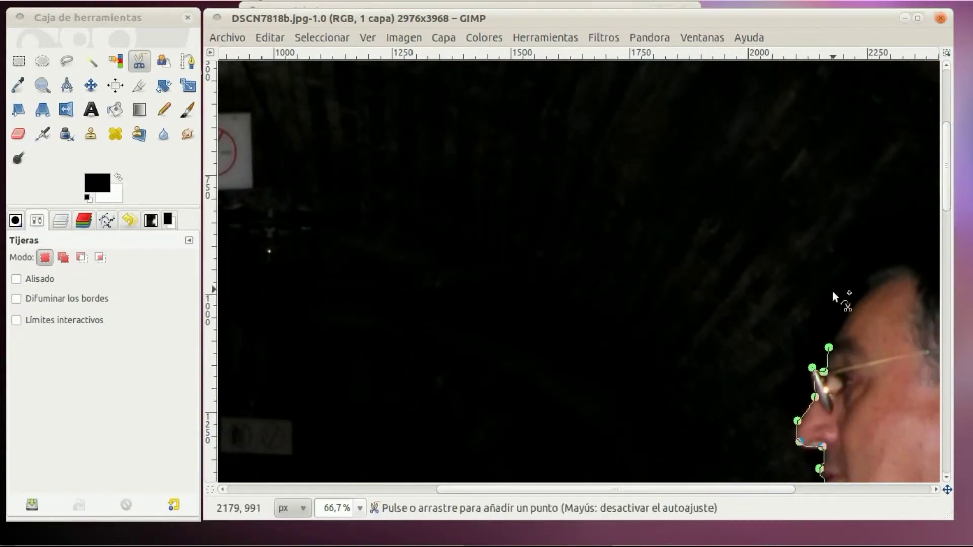
{"action": "left_click", "coordinate": [845, 314]}
{"action": "left_click", "coordinate": [864, 290]}
{"action": "left_click", "coordinate": [860, 271]}
{"action": "left_click", "coordinate": [886, 259]}
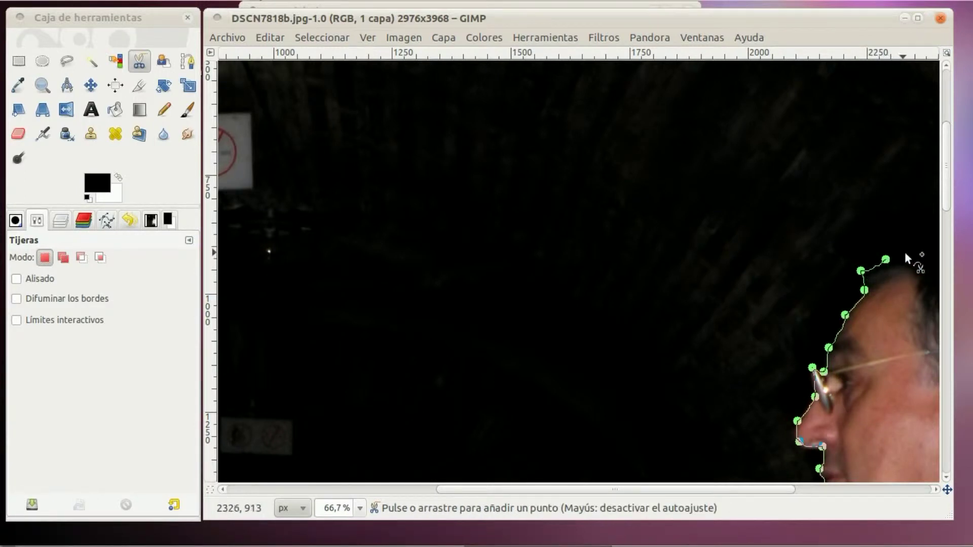
{"action": "left_click_drag", "start_coordinate": [683, 489], "coordinate": [867, 503]}
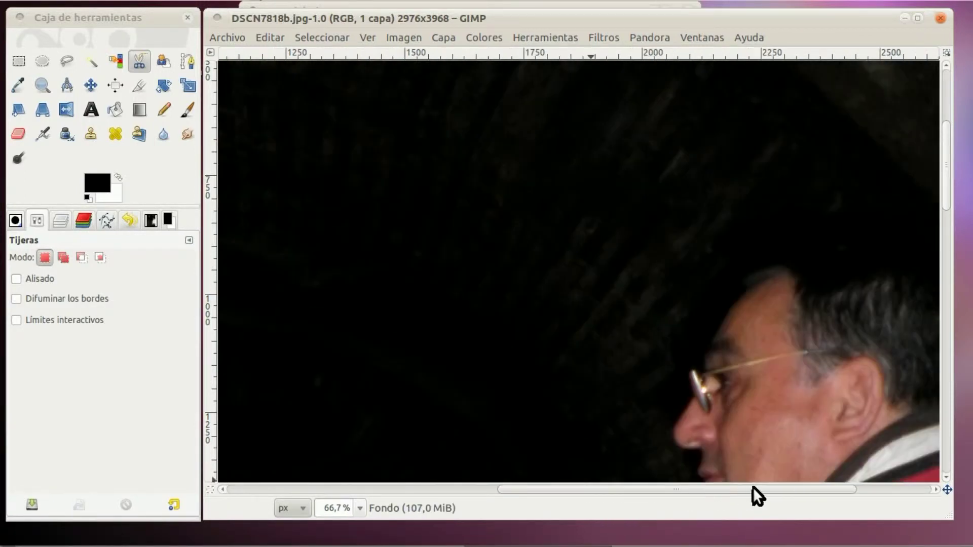
Arc the outline over the man's hair and down behind the ear toward the jacket collar
{"action": "left_click", "coordinate": [655, 242]}
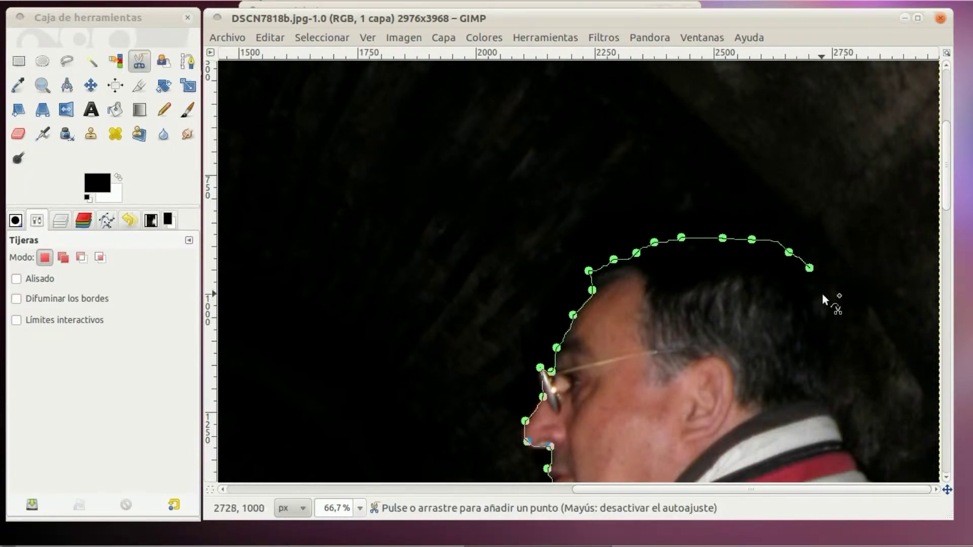
{"action": "left_click", "coordinate": [829, 321]}
{"action": "left_click", "coordinate": [826, 394]}
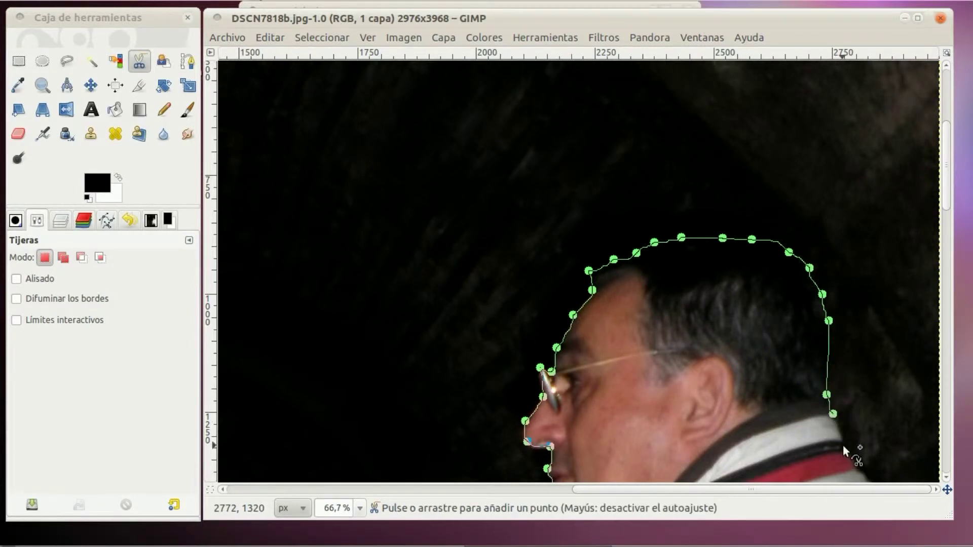
{"action": "left_click", "coordinate": [847, 452]}
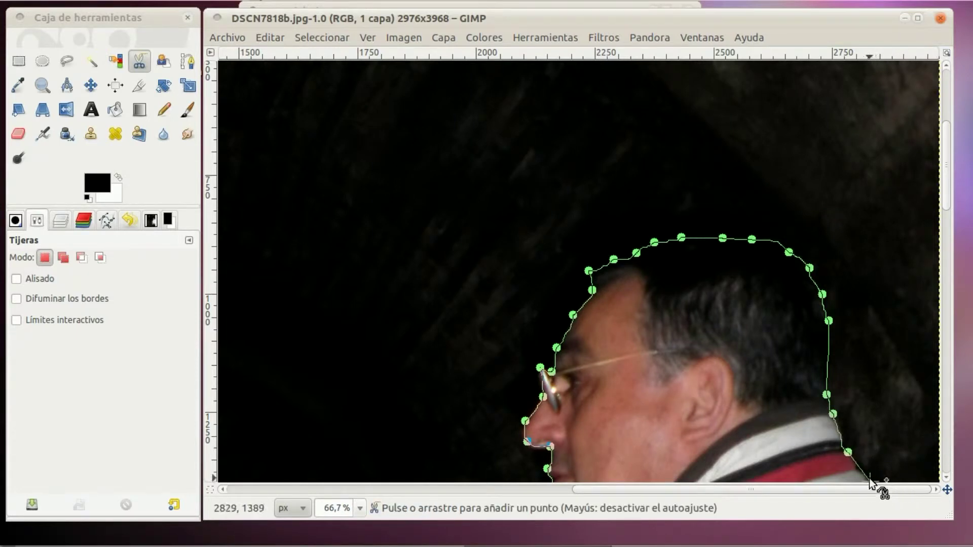
{"action": "mouse_move", "coordinate": [945, 167]}
{"action": "left_mouse_down"}
{"action": "mouse_move", "coordinate": [941, 404]}
{"action": "mouse_move", "coordinate": [962, 283]}
{"action": "left_mouse_up"}
{"action": "scroll", "coordinate": [713, 258], "scroll_direction": "down", "scroll_amount": 1, "text": "ctrl"}
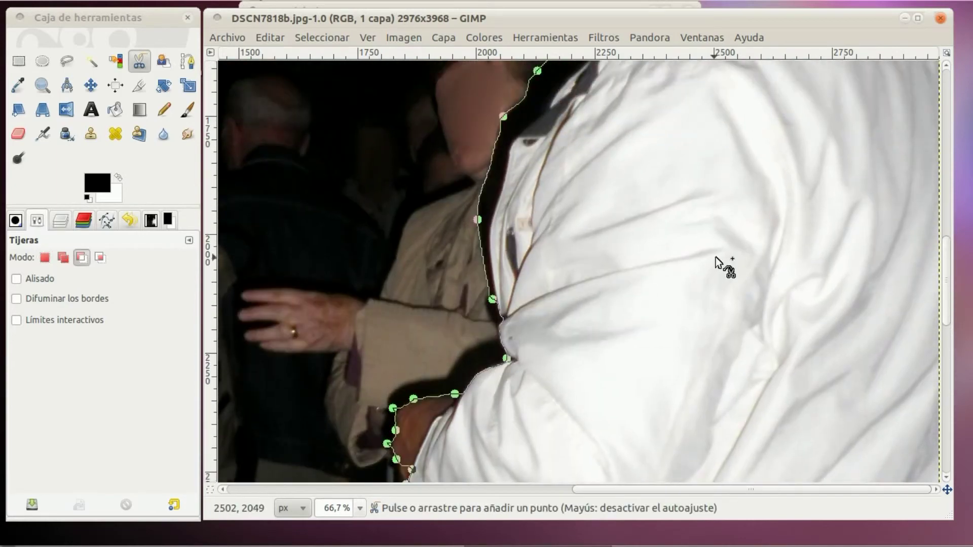
Run the outline down the right edge and along the bottom, close it, and convert it to a selection
{"action": "scroll", "coordinate": [716, 260], "scroll_direction": "down", "scroll_amount": 1, "text": "ctrl"}
{"action": "scroll", "coordinate": [717, 260], "scroll_direction": "down", "scroll_amount": 1, "text": "ctrl"}
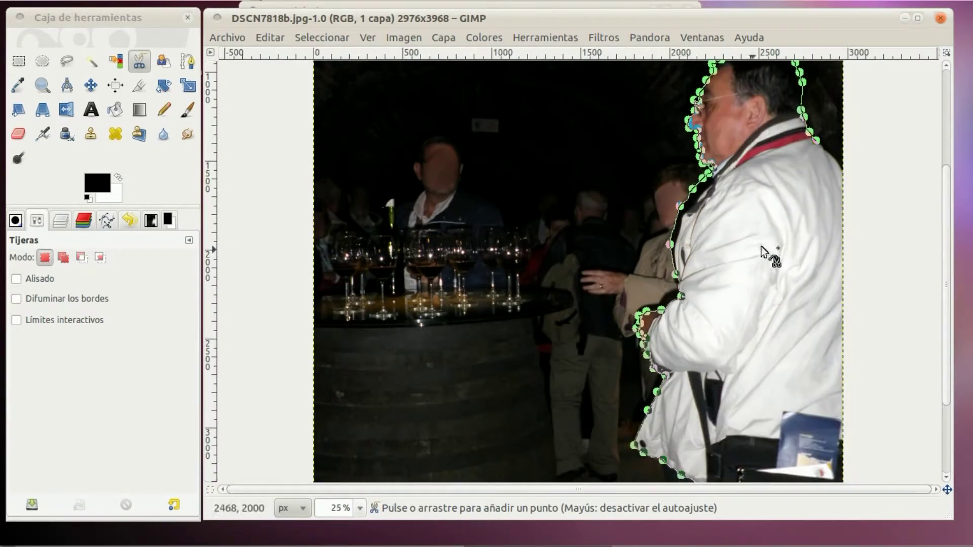
{"action": "left_click", "coordinate": [841, 172]}
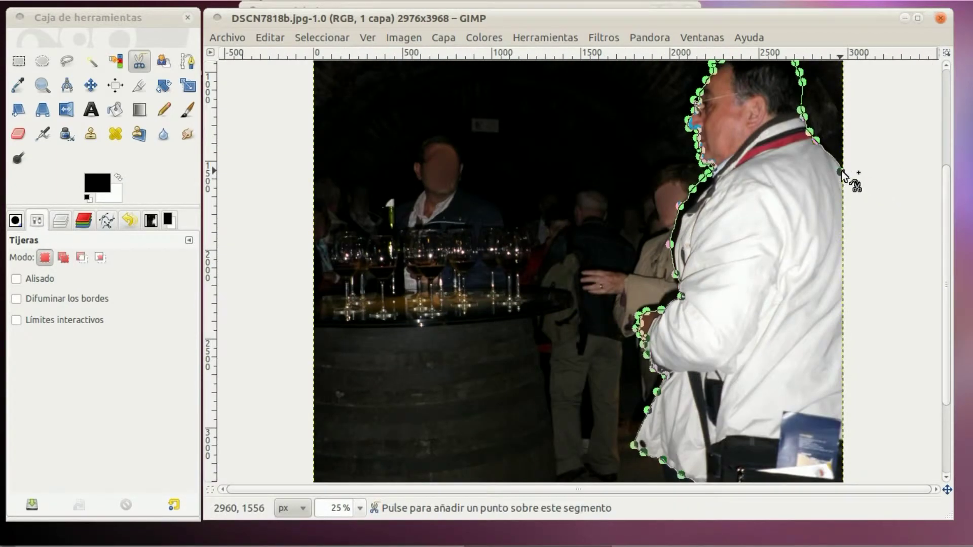
{"action": "left_click", "coordinate": [843, 480]}
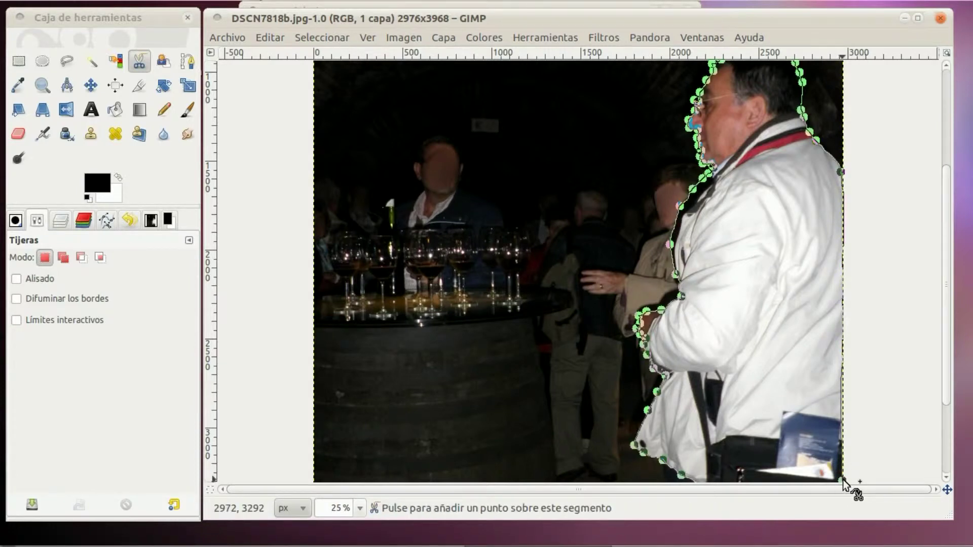
{"action": "scroll", "coordinate": [724, 457], "scroll_direction": "down", "scroll_amount": 3}
{"action": "left_click", "coordinate": [712, 478]}
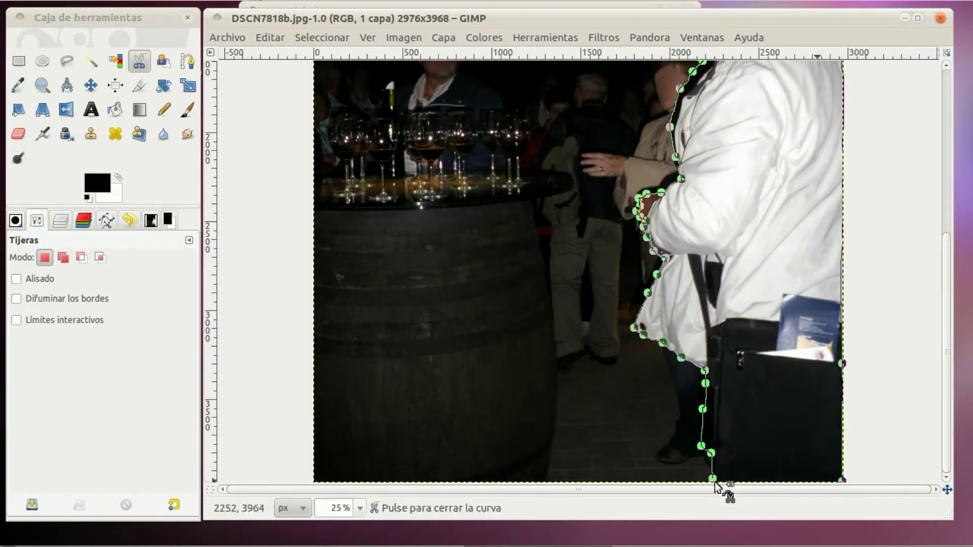
{"action": "left_click", "coordinate": [739, 492]}
{"action": "key", "text": "Return"}
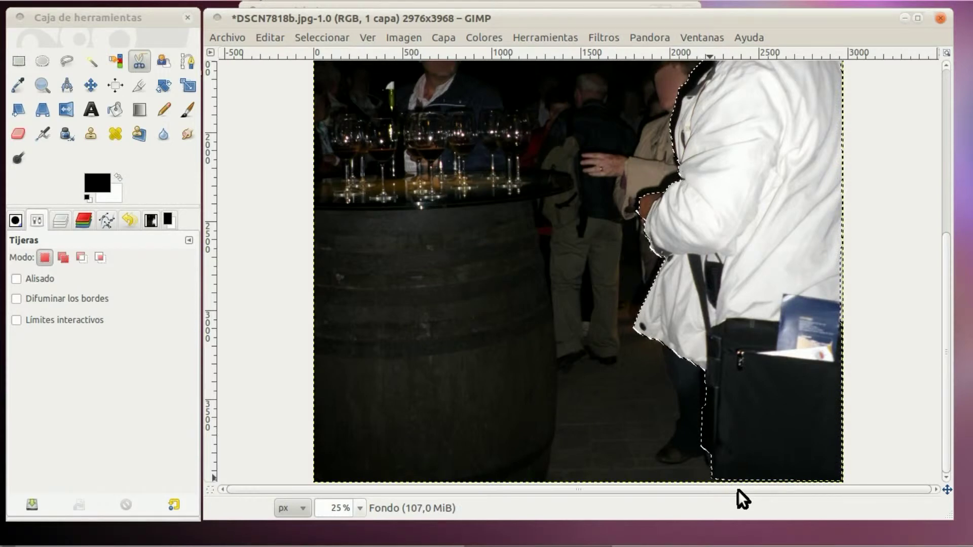
Zoom out to 12.5% and bring up the Herramientas de color list
{"action": "scroll", "coordinate": [347, 295], "scroll_direction": "down", "scroll_amount": 1}
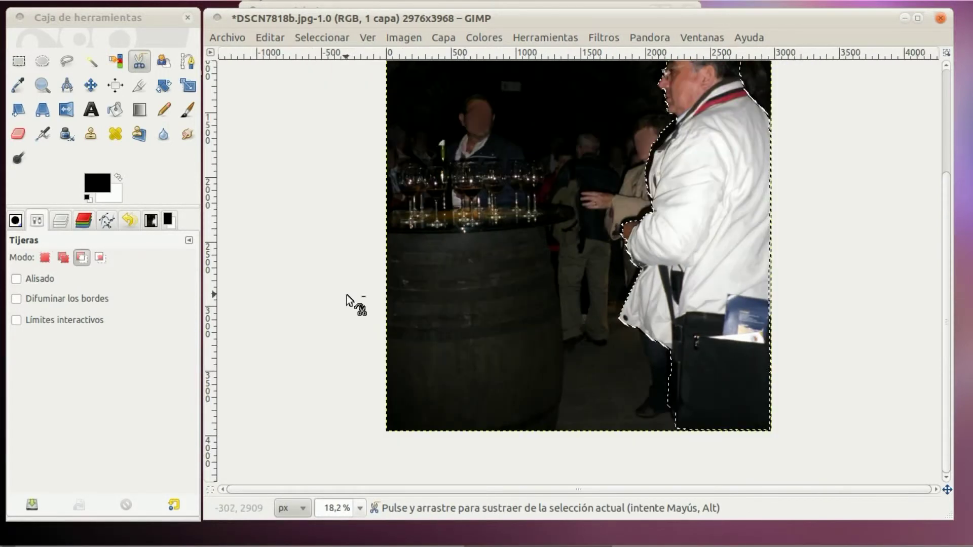
{"action": "scroll", "coordinate": [347, 295], "scroll_direction": "down", "scroll_amount": 1}
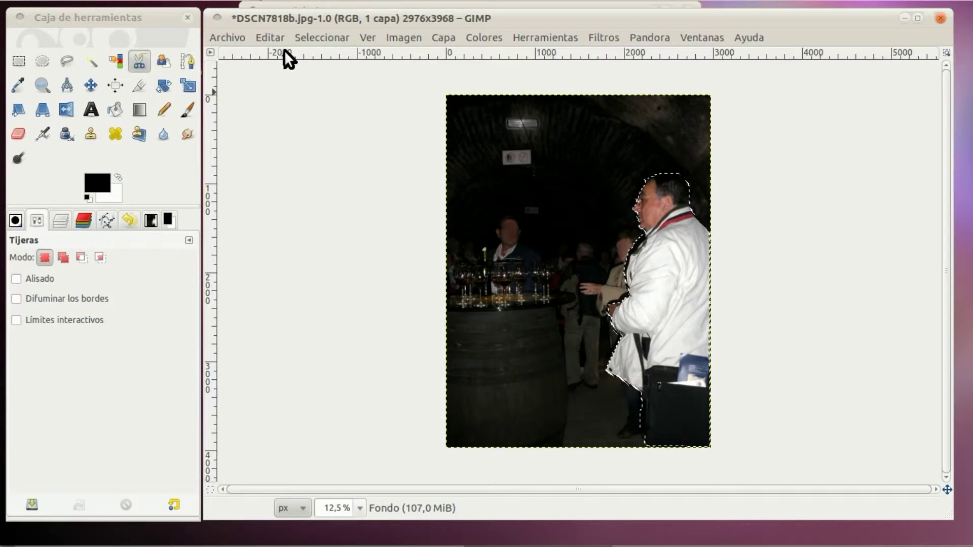
{"action": "left_click", "coordinate": [601, 36]}
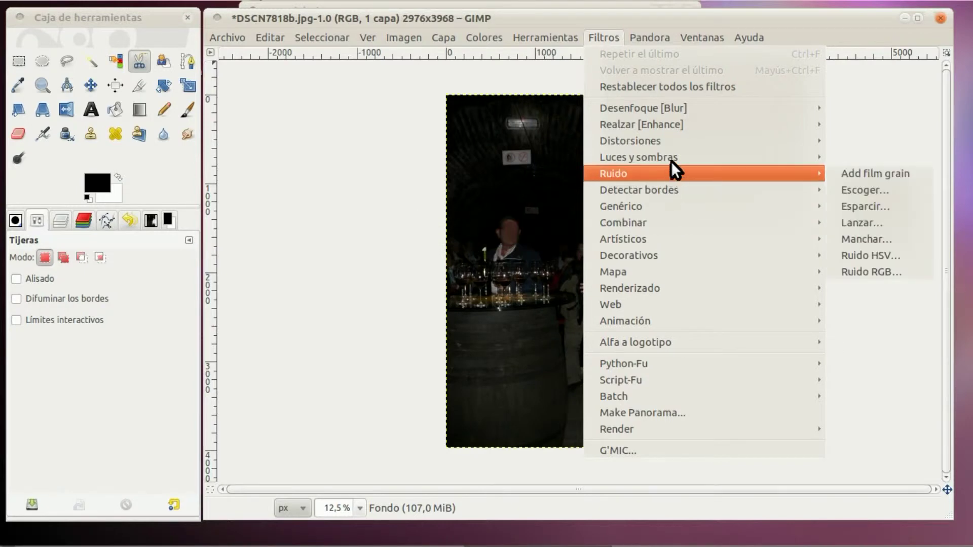
{"action": "mouse_move", "coordinate": [546, 38]}
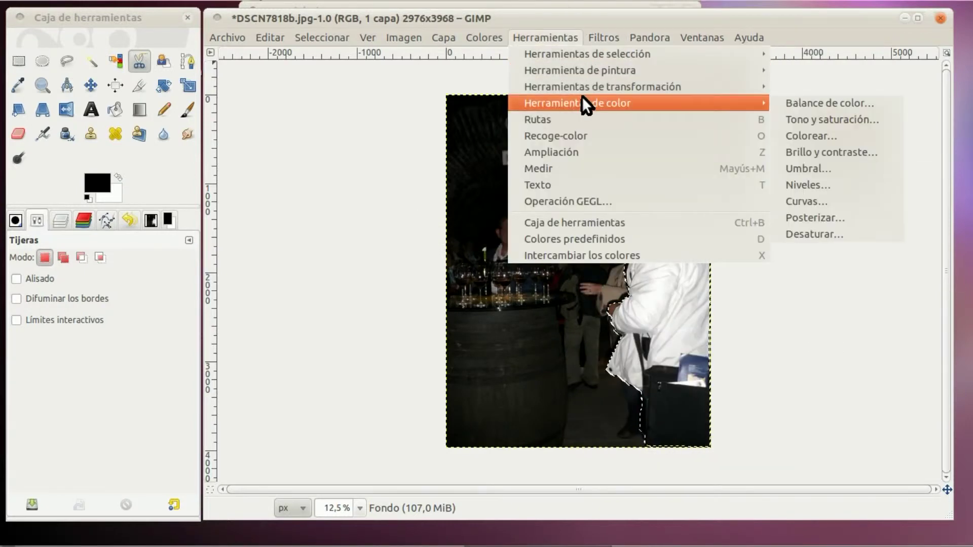
{"action": "mouse_move", "coordinate": [577, 102]}
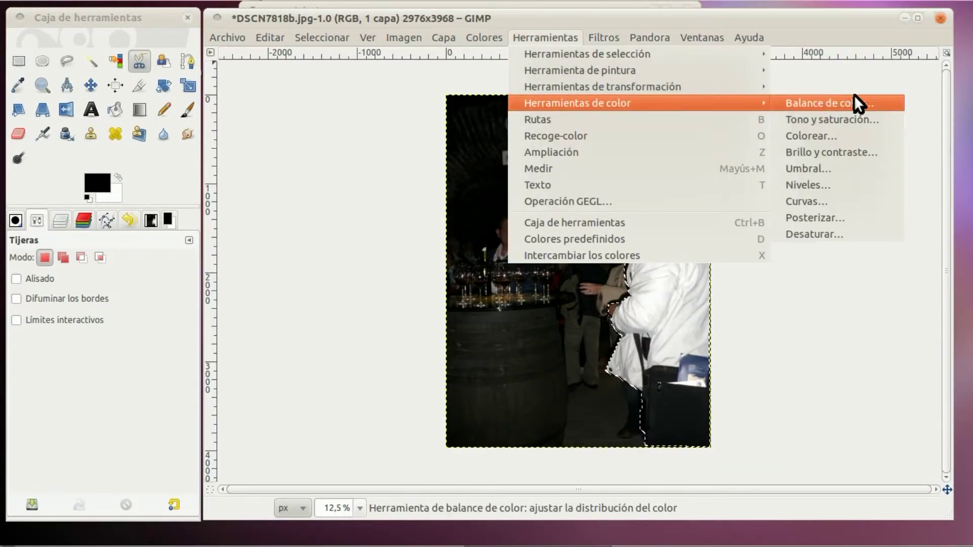
Apply Niveles to the man, raising the midtone input level from 1,00 to 1,21
{"action": "left_click", "coordinate": [819, 185]}
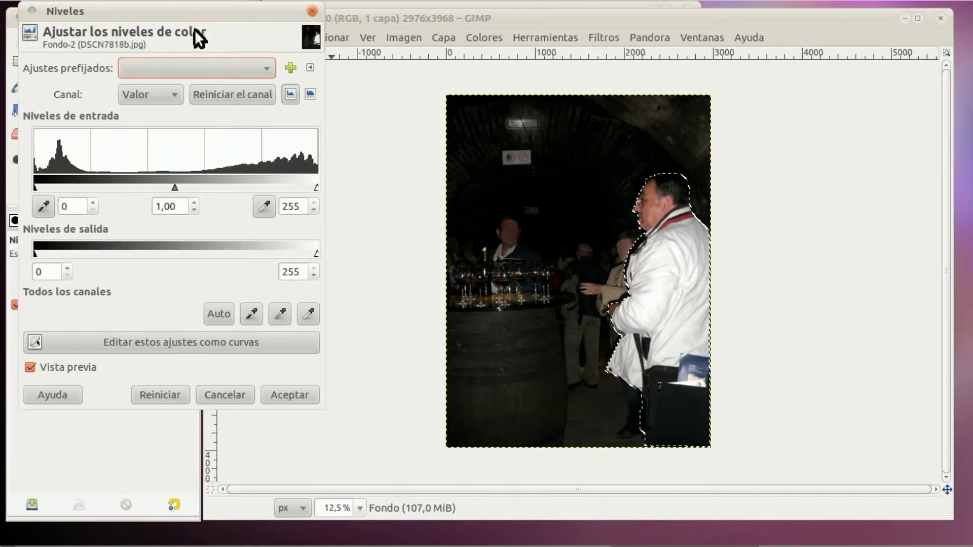
{"action": "mouse_move", "coordinate": [169, 187]}
{"action": "left_mouse_down"}
{"action": "mouse_move", "coordinate": [151, 186]}
{"action": "mouse_move", "coordinate": [164, 187]}
{"action": "left_mouse_up"}
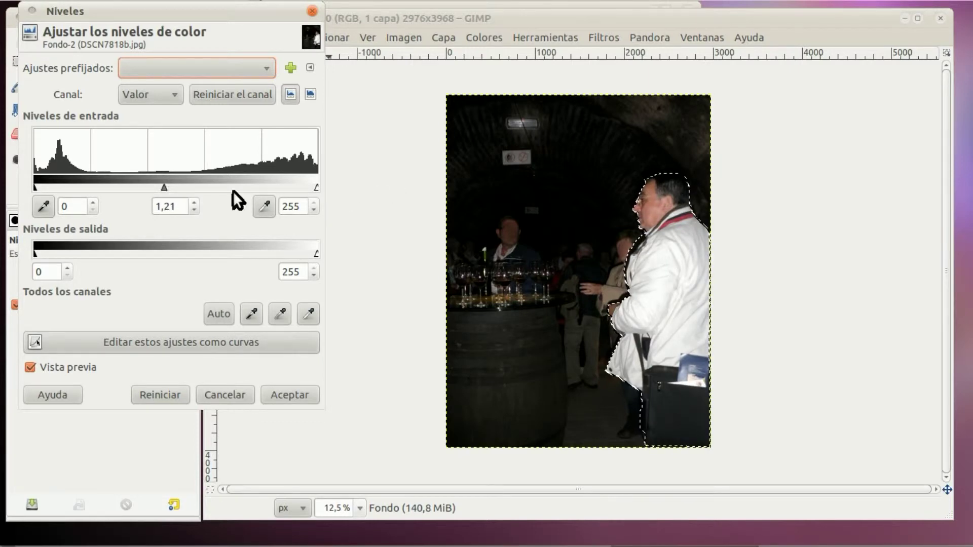
{"action": "left_click", "coordinate": [215, 393]}
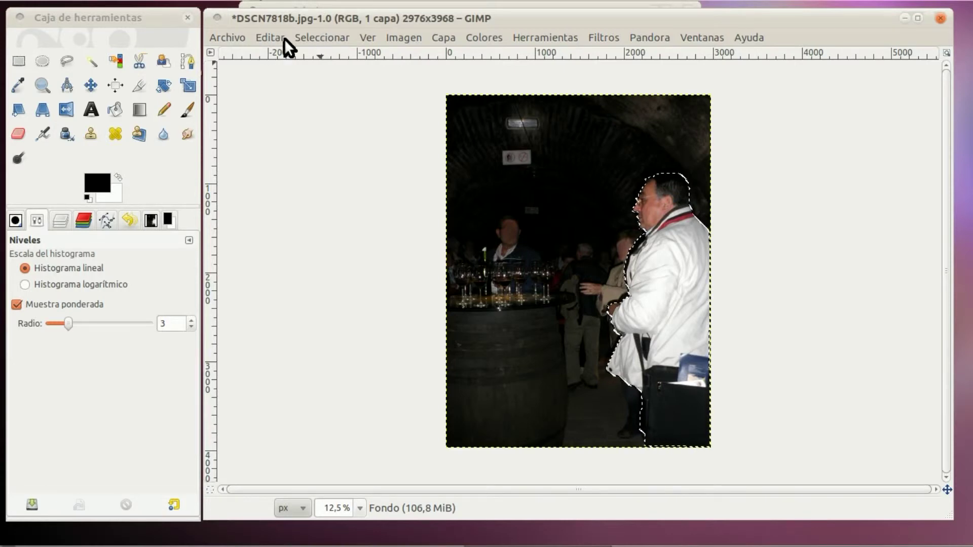
Invert the selection with Seleccionar > Invertir so the dark background is selected
{"action": "left_click", "coordinate": [303, 37]}
{"action": "left_click", "coordinate": [328, 83]}
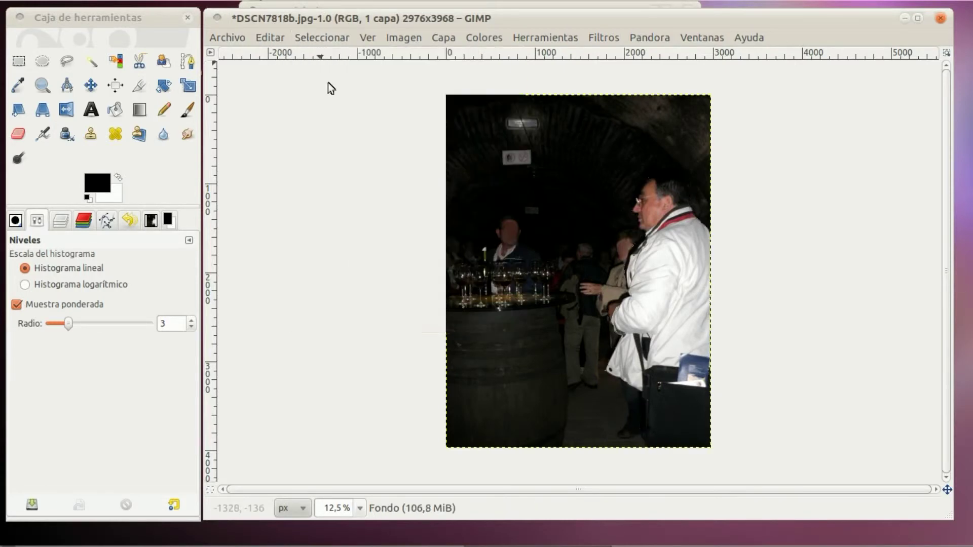
{"action": "left_click", "coordinate": [316, 35]}
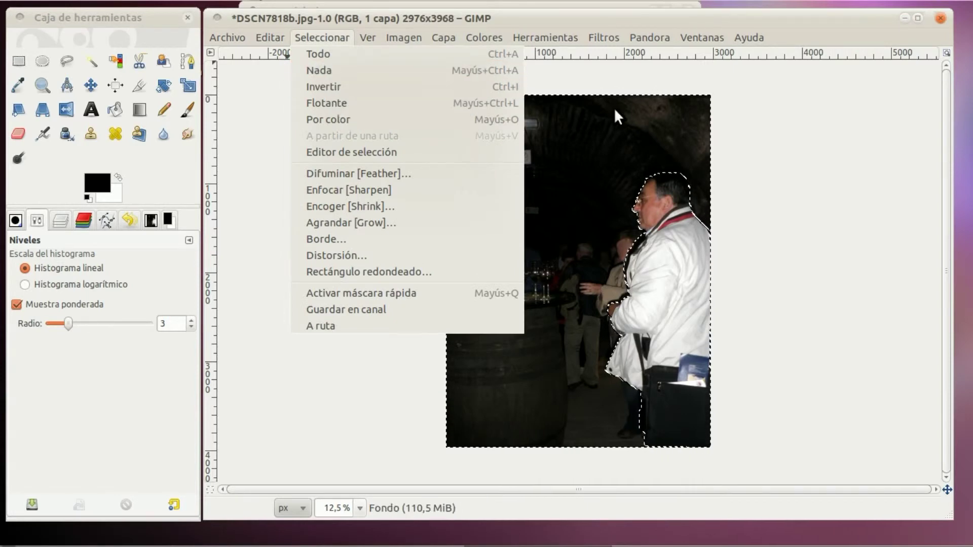
{"action": "left_click", "coordinate": [540, 242]}
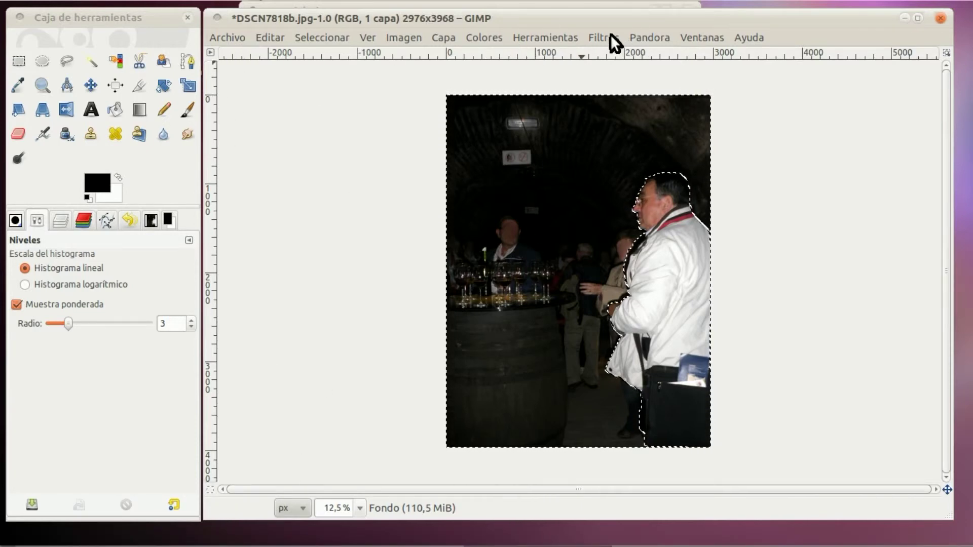
{"action": "left_click", "coordinate": [545, 38]}
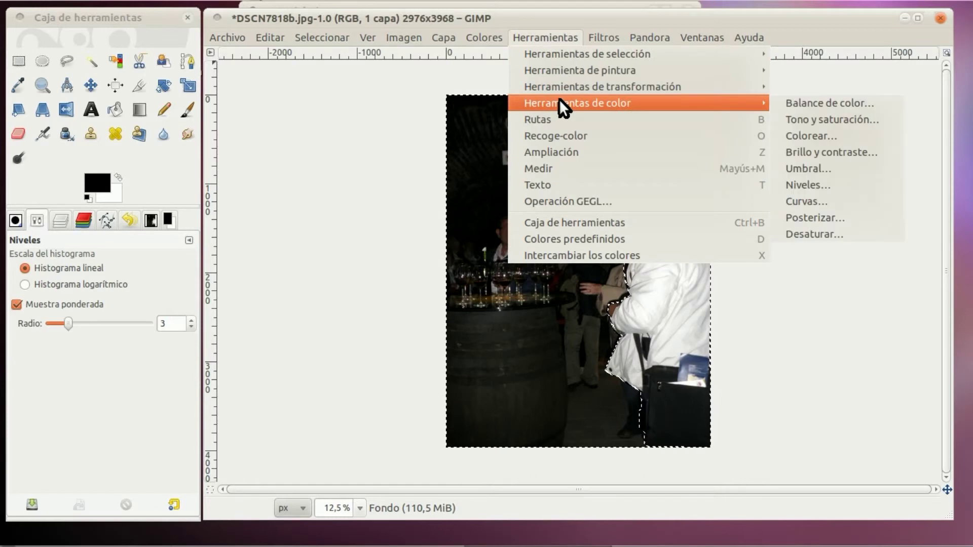
Apply Niveles to the background with the white input level lowered to 98
{"action": "left_click", "coordinate": [828, 184]}
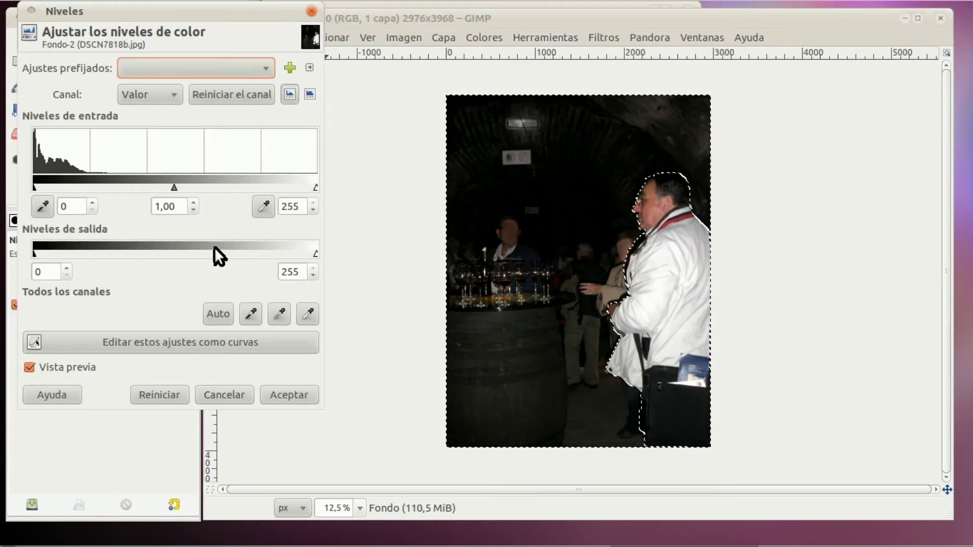
{"action": "left_click_drag", "start_coordinate": [318, 187], "coordinate": [141, 184]}
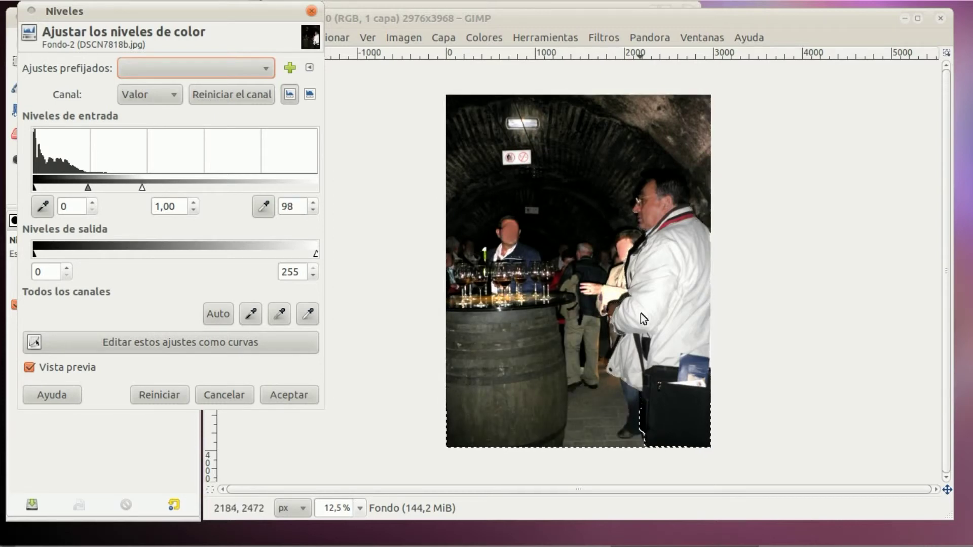
{"action": "left_click", "coordinate": [294, 395]}
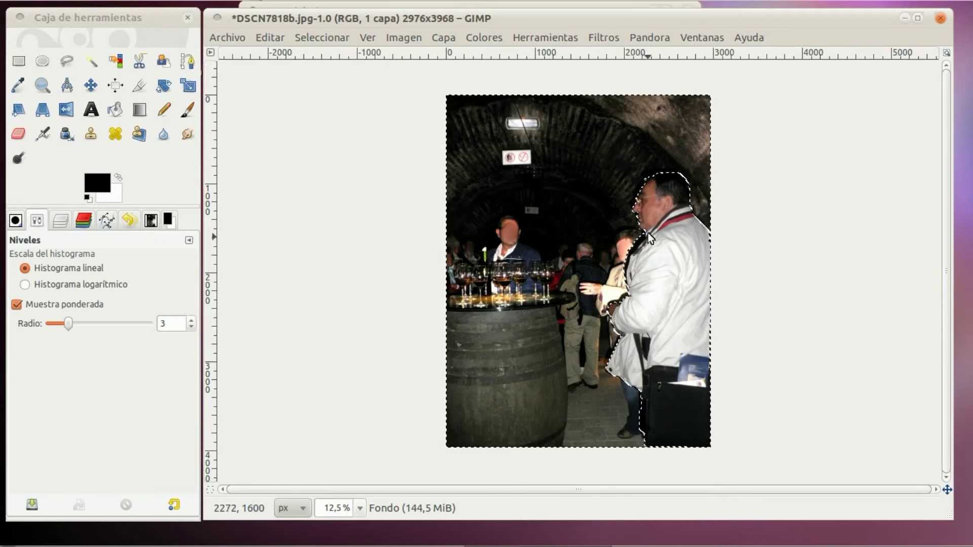
Deselect everything with Seleccionar > Nada, removing the outline around the man
{"action": "left_click", "coordinate": [303, 41]}
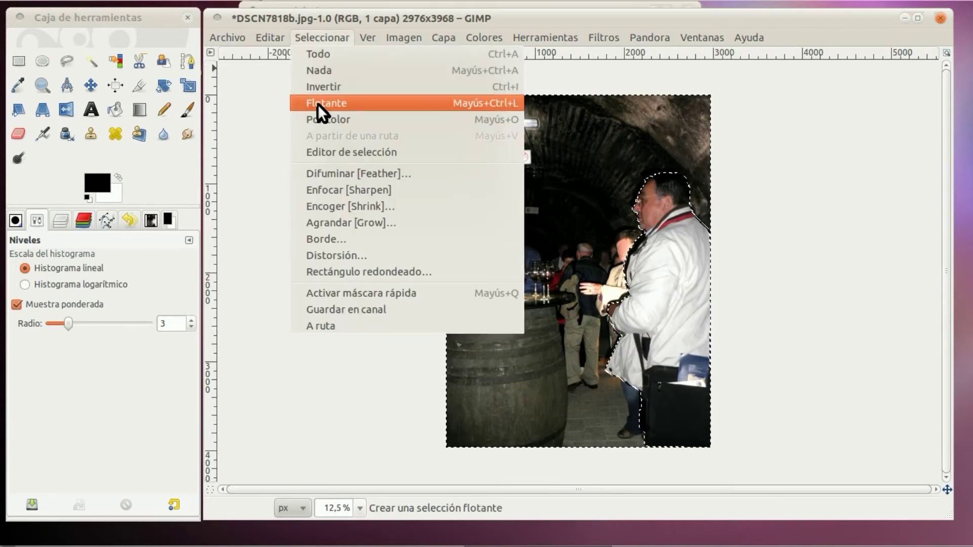
{"action": "left_click", "coordinate": [327, 68]}
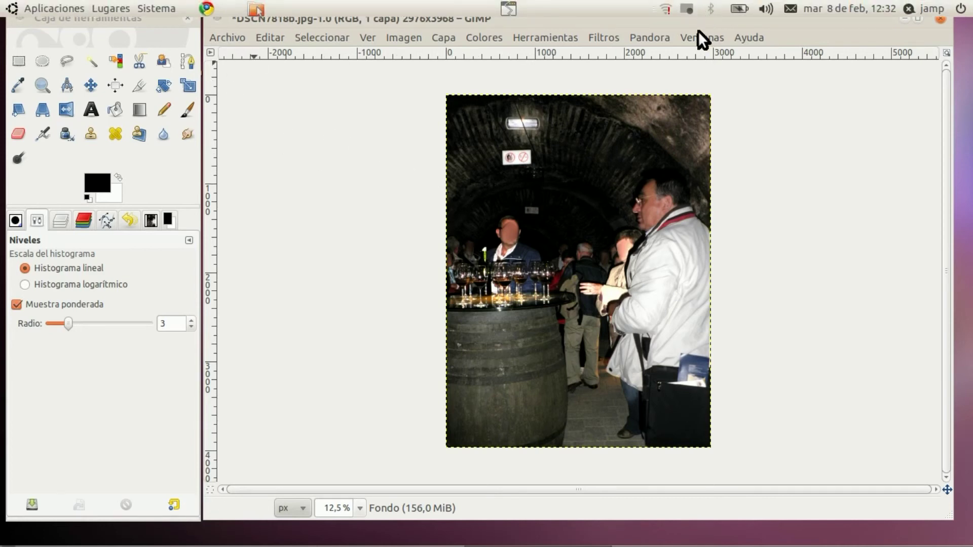
{"action": "left_click", "coordinate": [690, 5]}
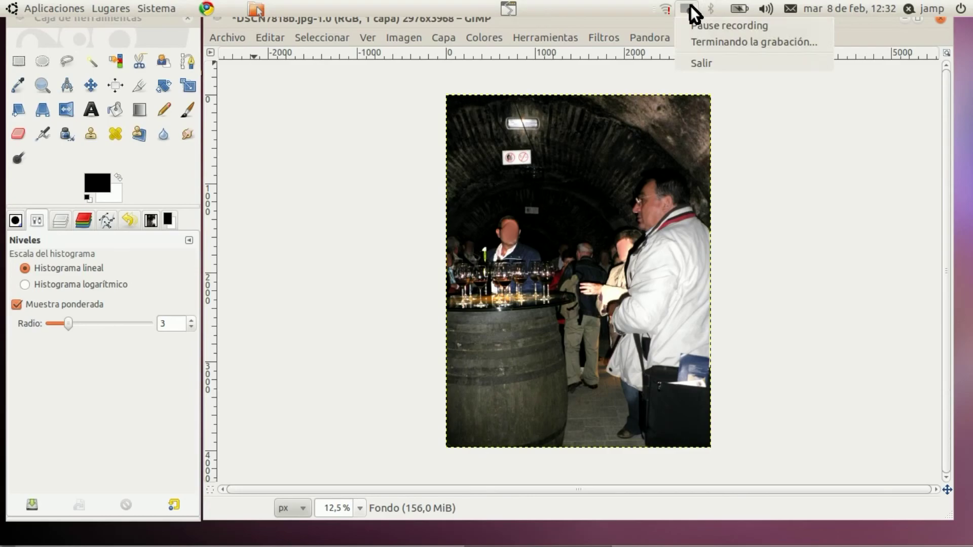